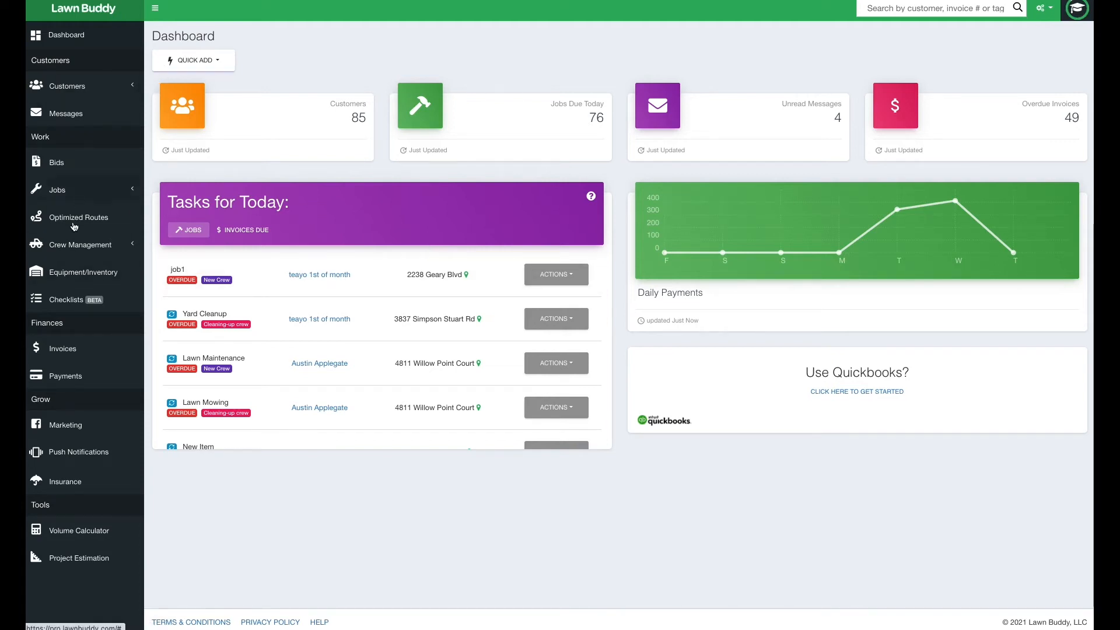
Open the Equipment/Inventory page and look over its trucks, equipment and consumables sections.
click(58, 278)
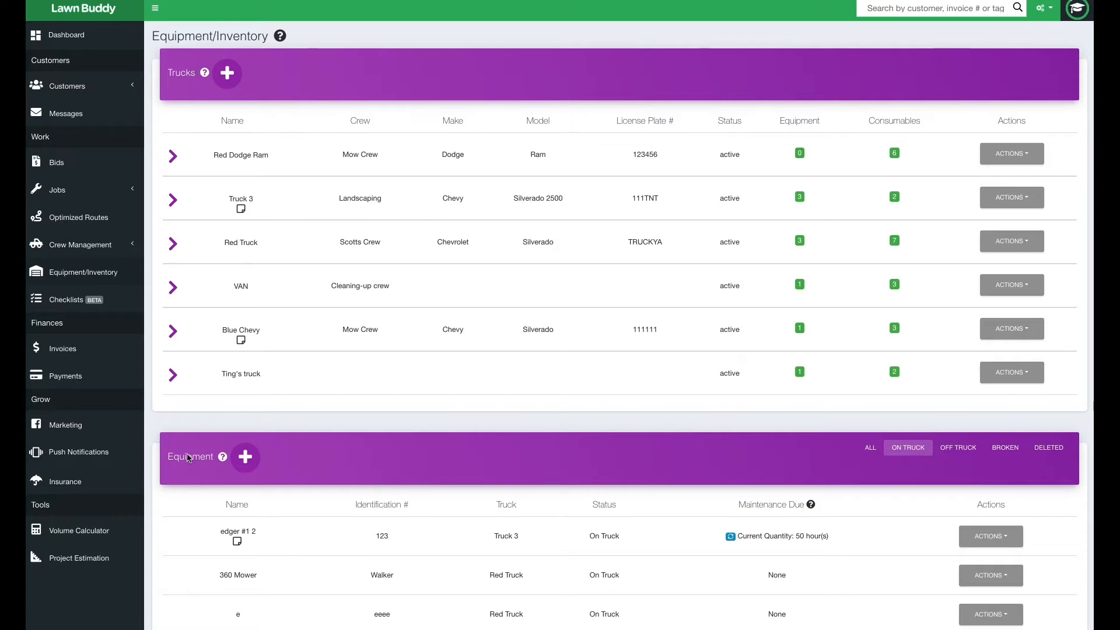
scroll(189, 457, down, 6)
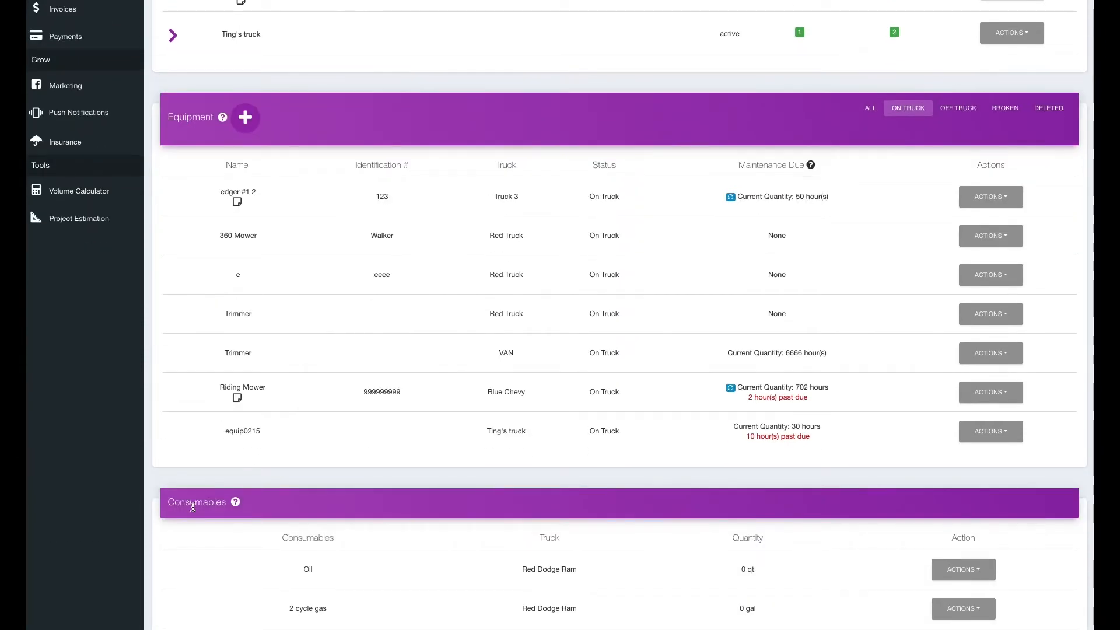
scroll(193, 507, up, 6)
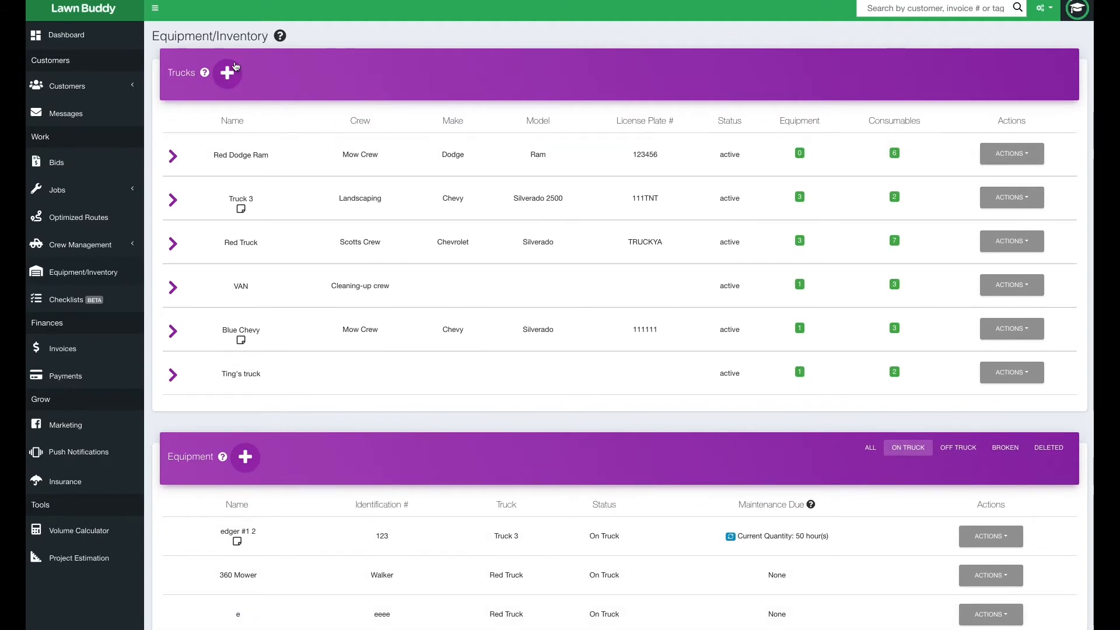
Start a new truck named TESTING TRUCK, include a trailer, and assign it to the Cleaning-up crew.
click(227, 73)
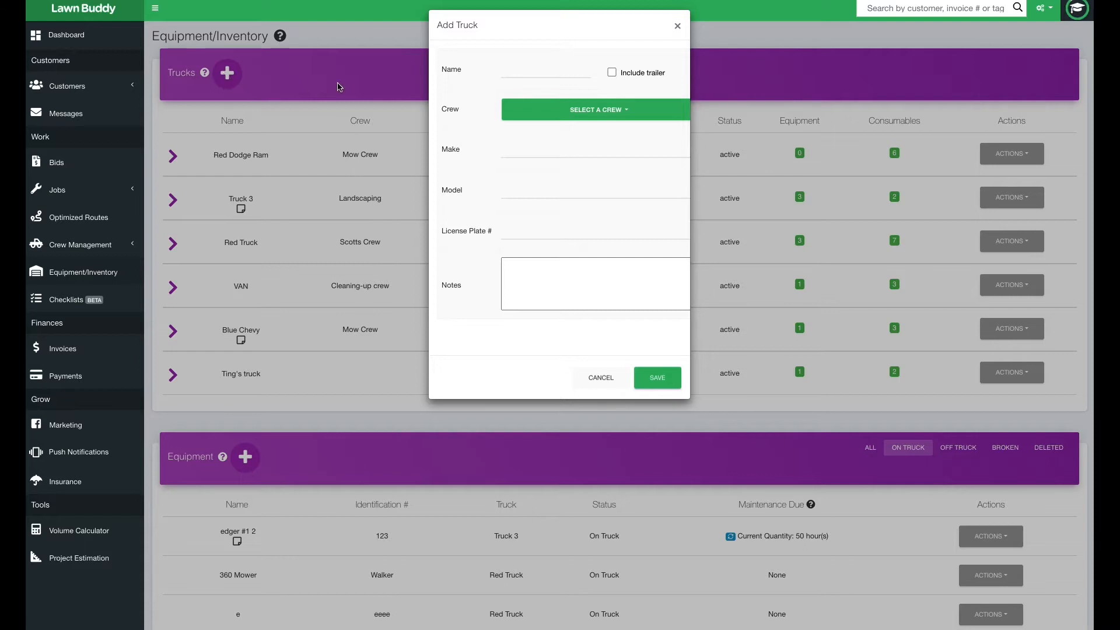
click(513, 69)
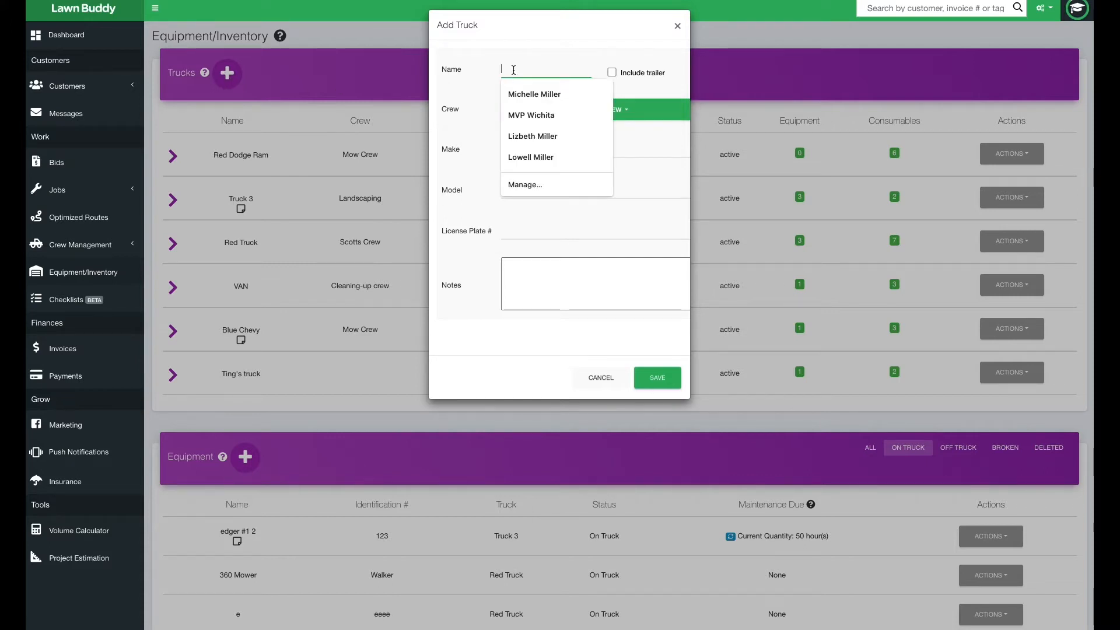
text(TEST )
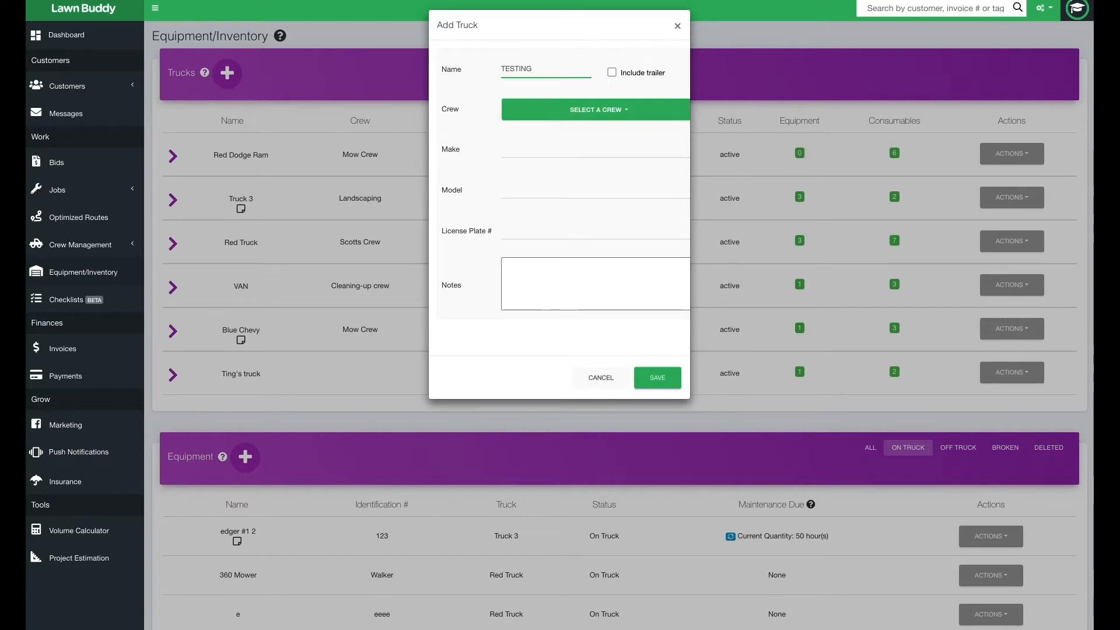
text(ING TRUCK)
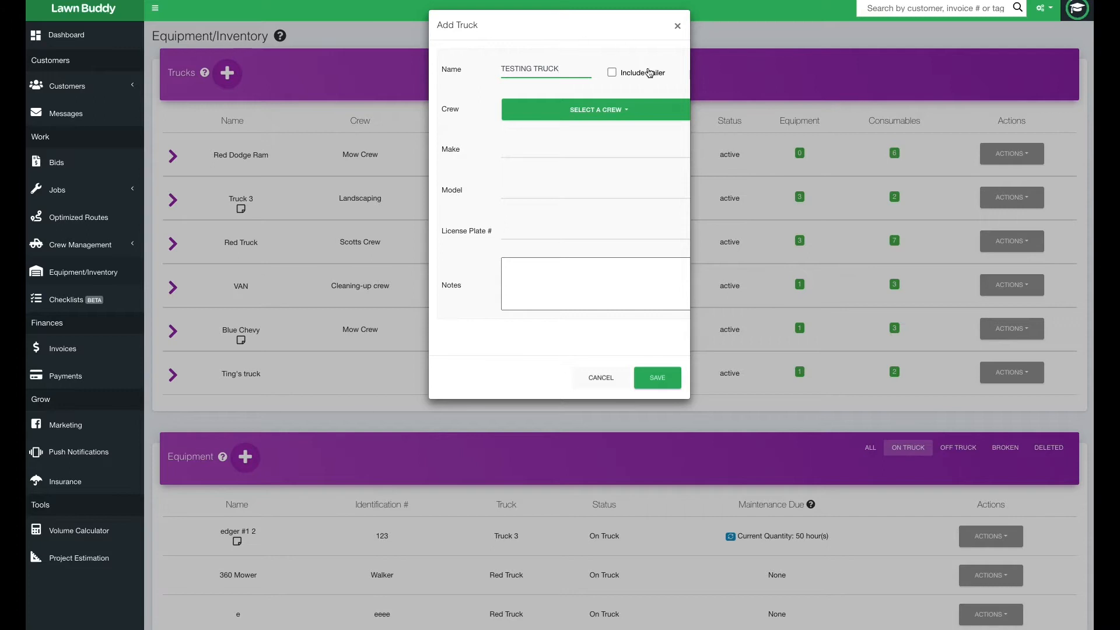
click(613, 74)
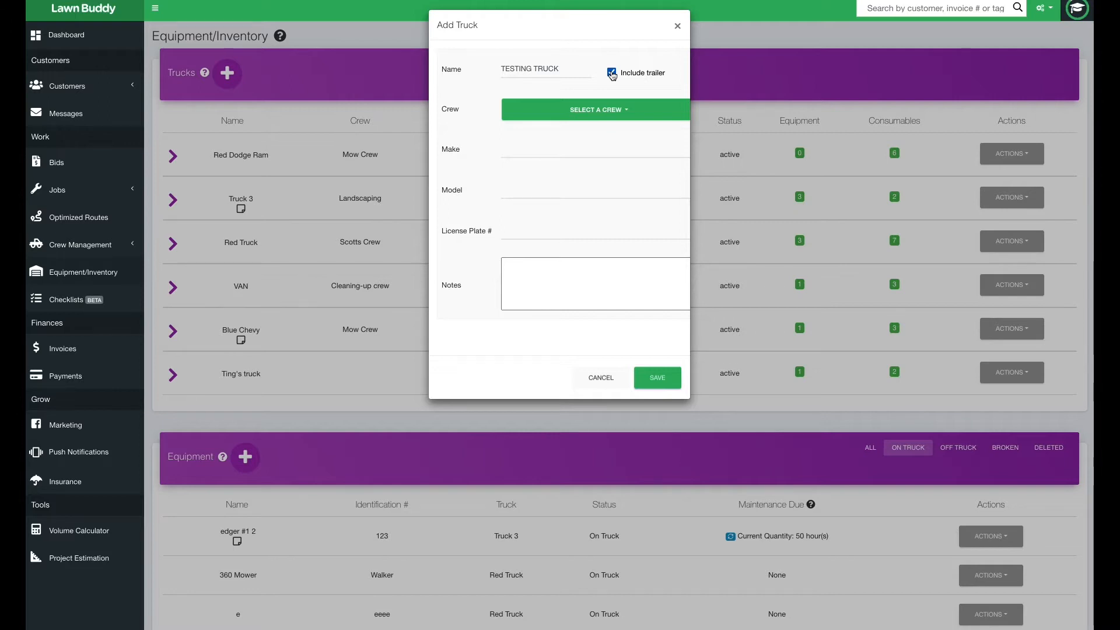
click(611, 72)
click(611, 73)
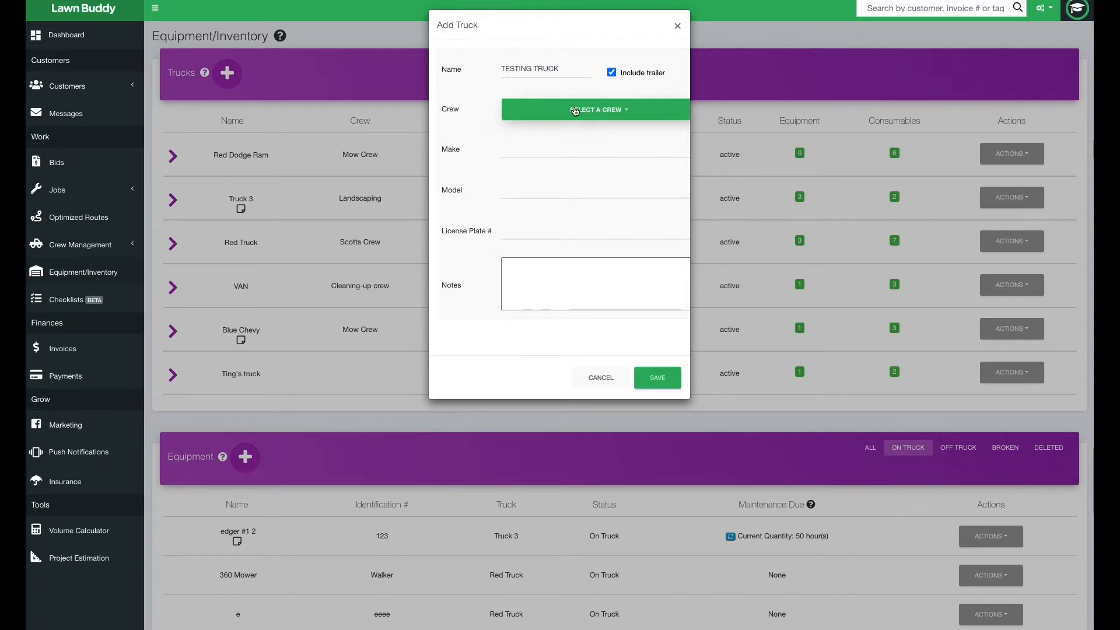
click(590, 111)
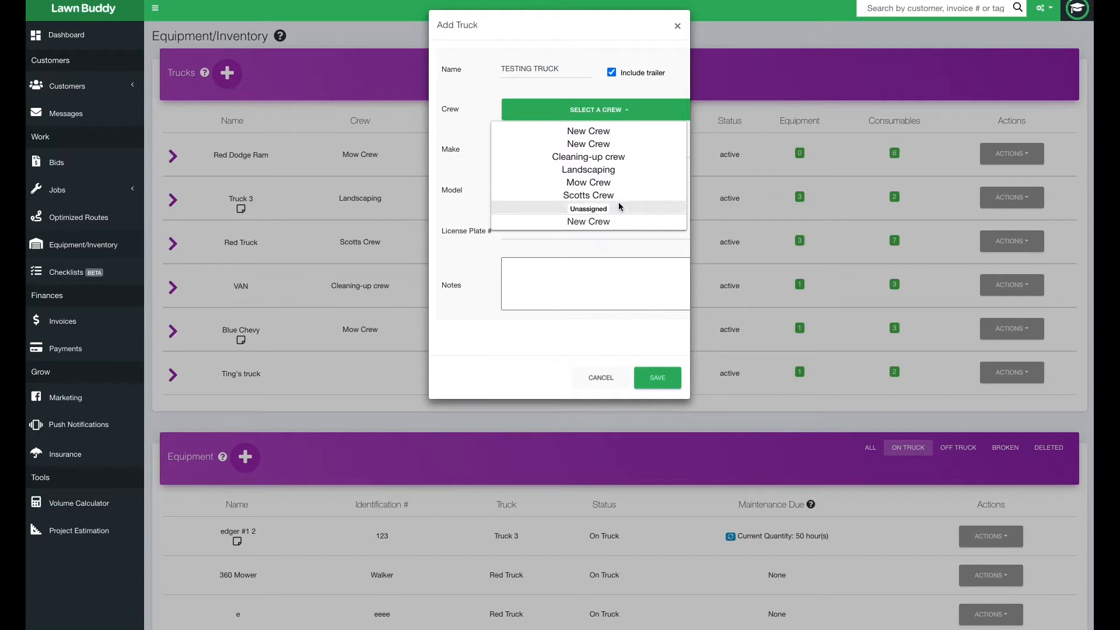
click(629, 158)
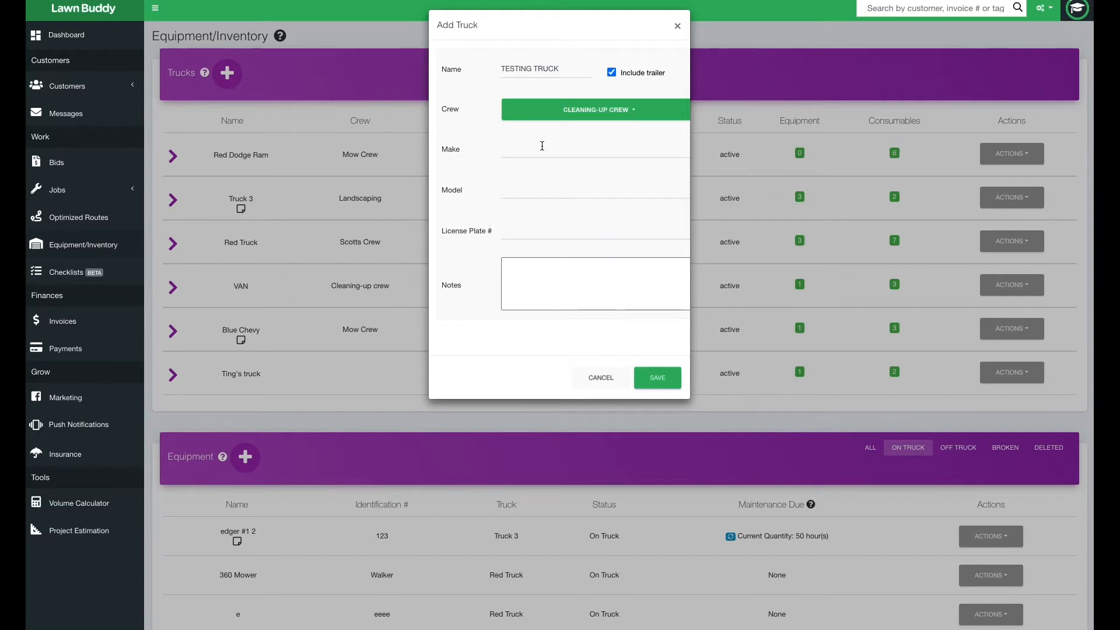
Add the note "THIS IS A TEST TRUCK!" to the new truck and save it, leaving make, model and license plate blank.
click(543, 151)
click(537, 184)
click(534, 230)
click(565, 281)
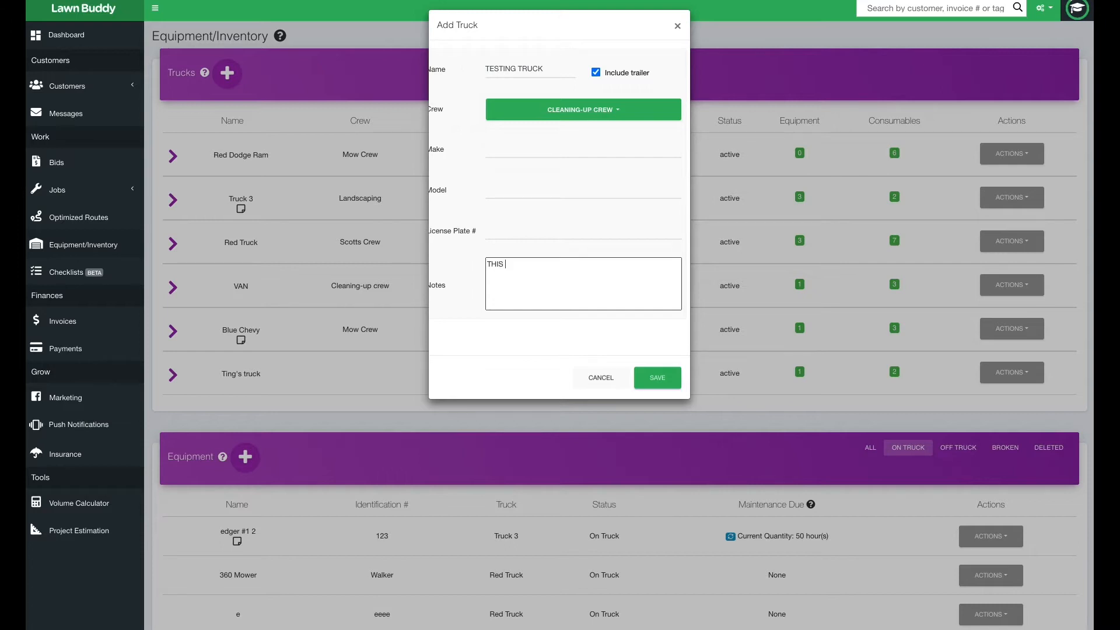
text(THIS IS A TEST)
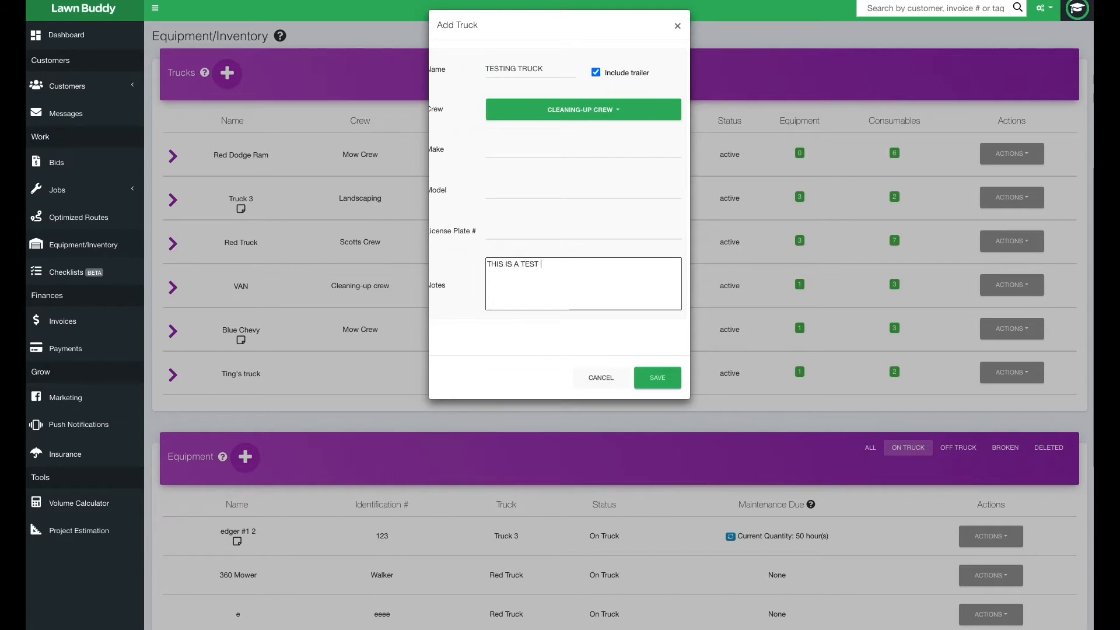
text( TRUCK!)
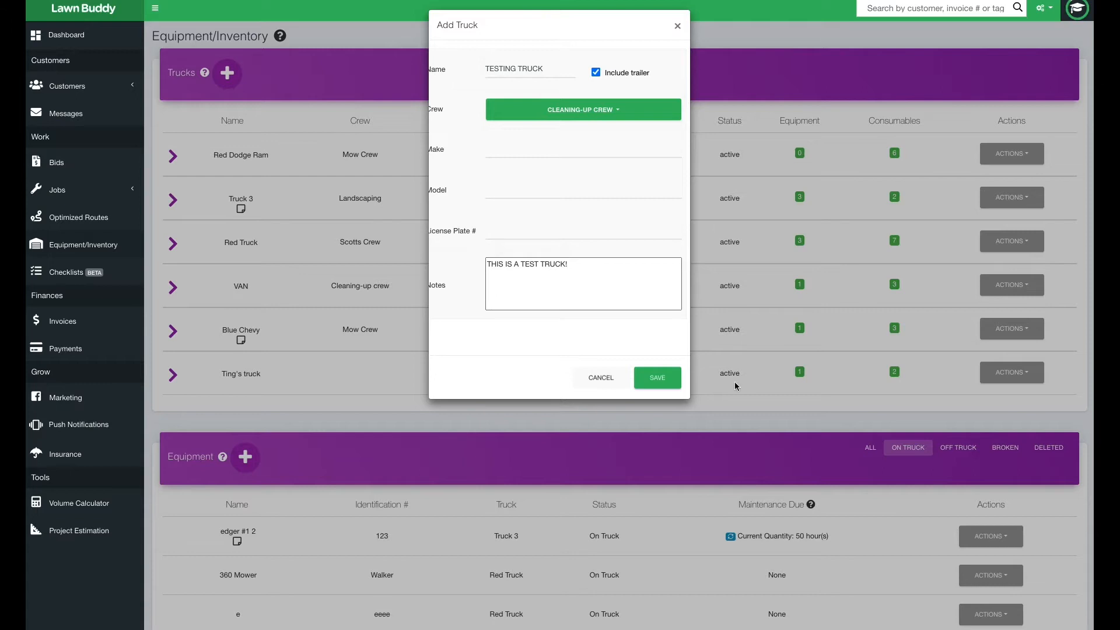
click(665, 378)
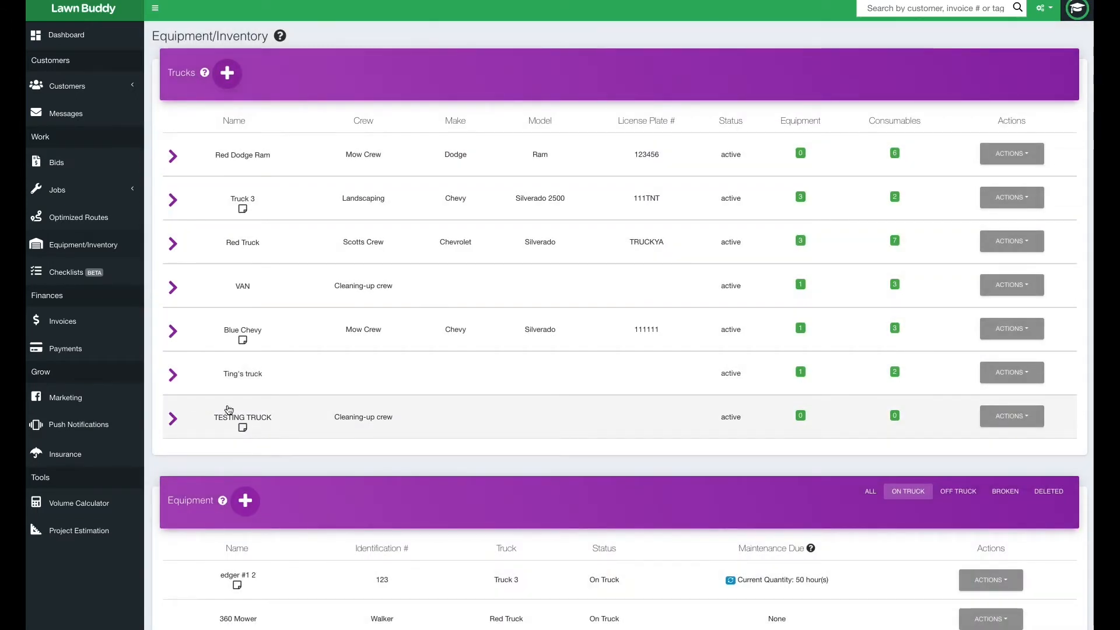
Check the actions available for TESTING TRUCK and expand its row to its equipment and consumables.
mouse_move(244, 429)
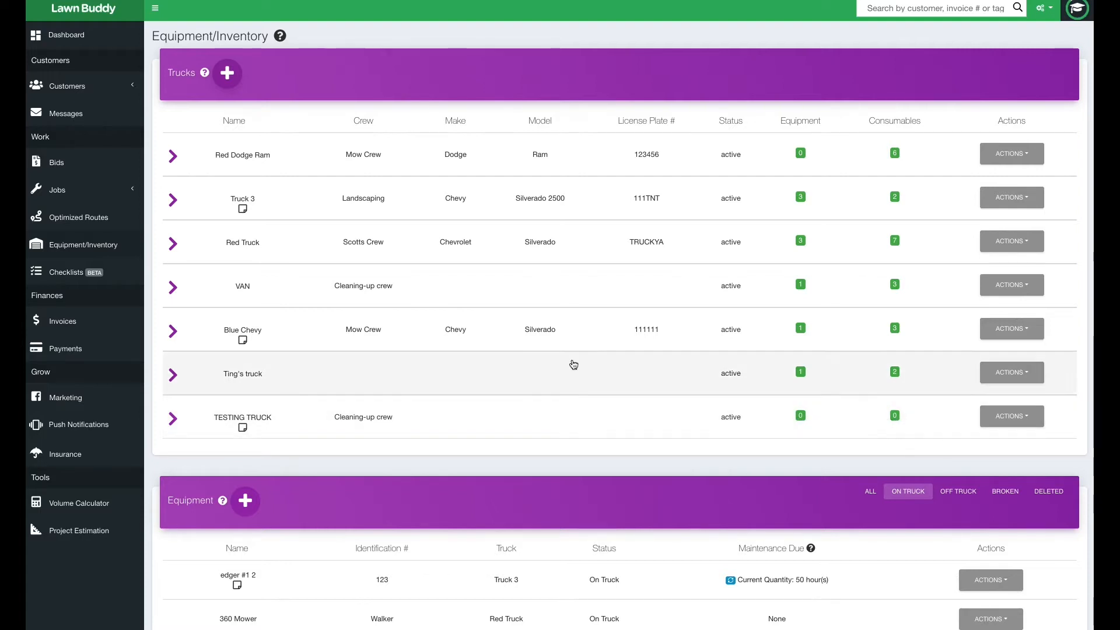
click(1017, 417)
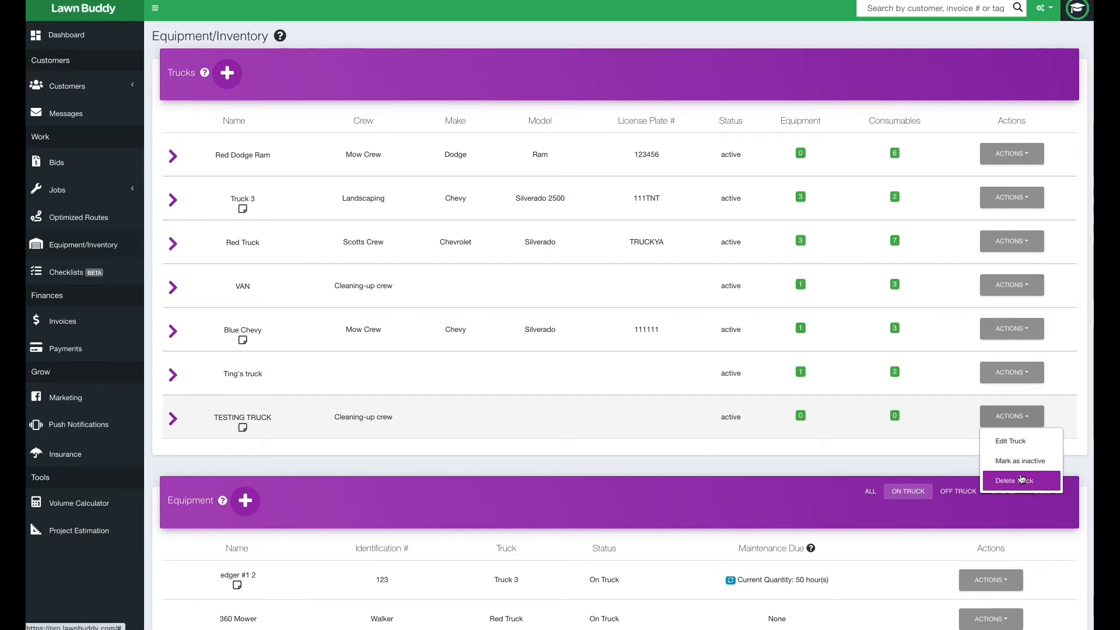
click(500, 425)
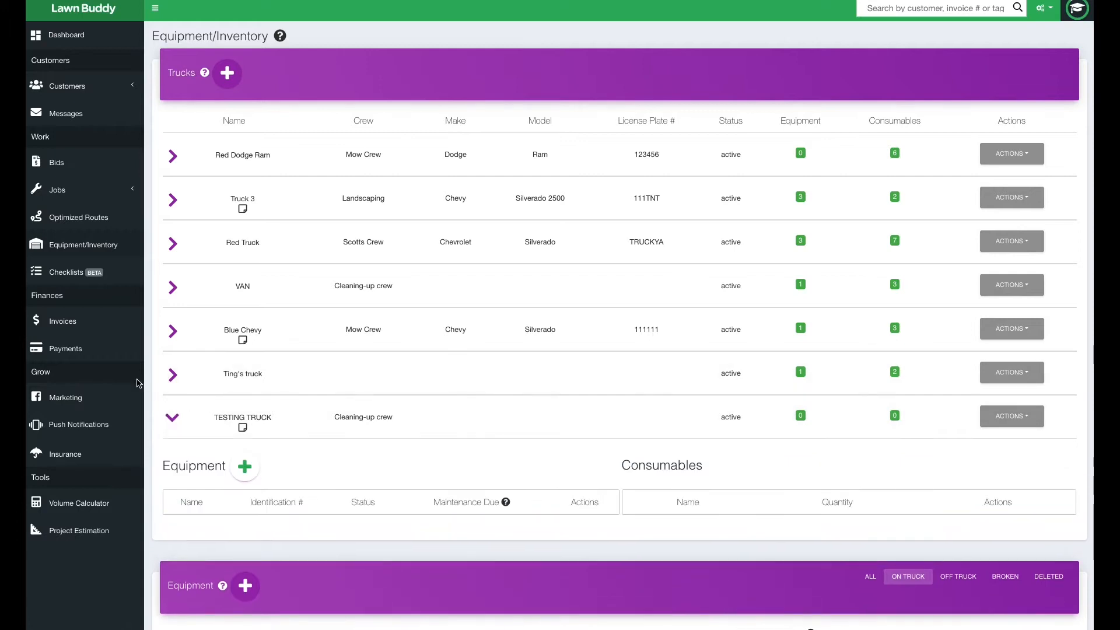
click(171, 420)
click(171, 420)
click(171, 420)
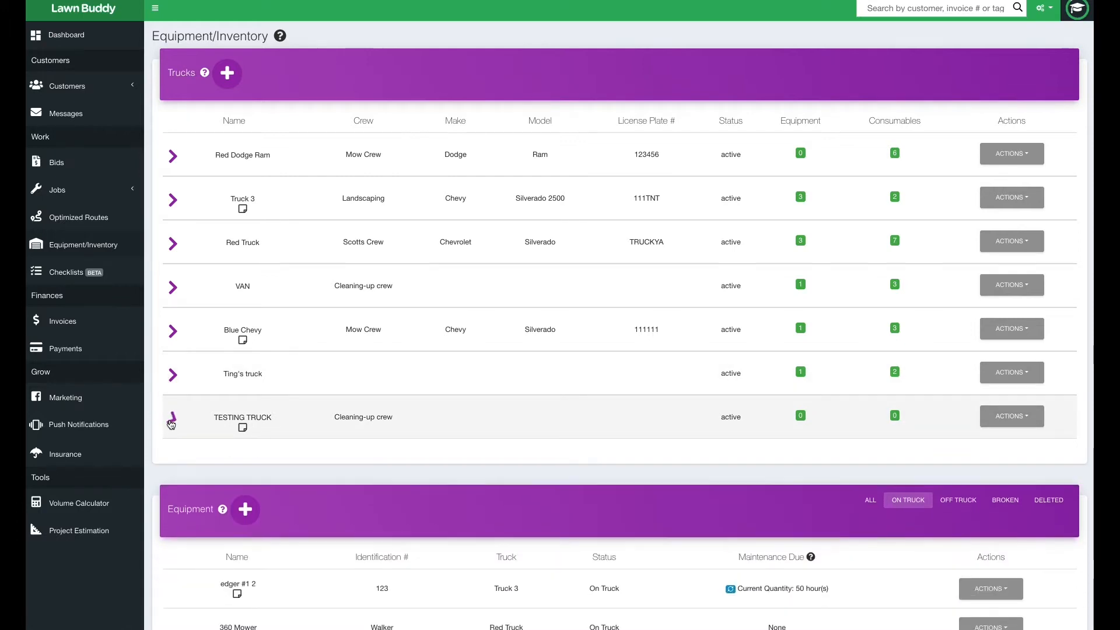
click(170, 419)
click(171, 419)
click(171, 419)
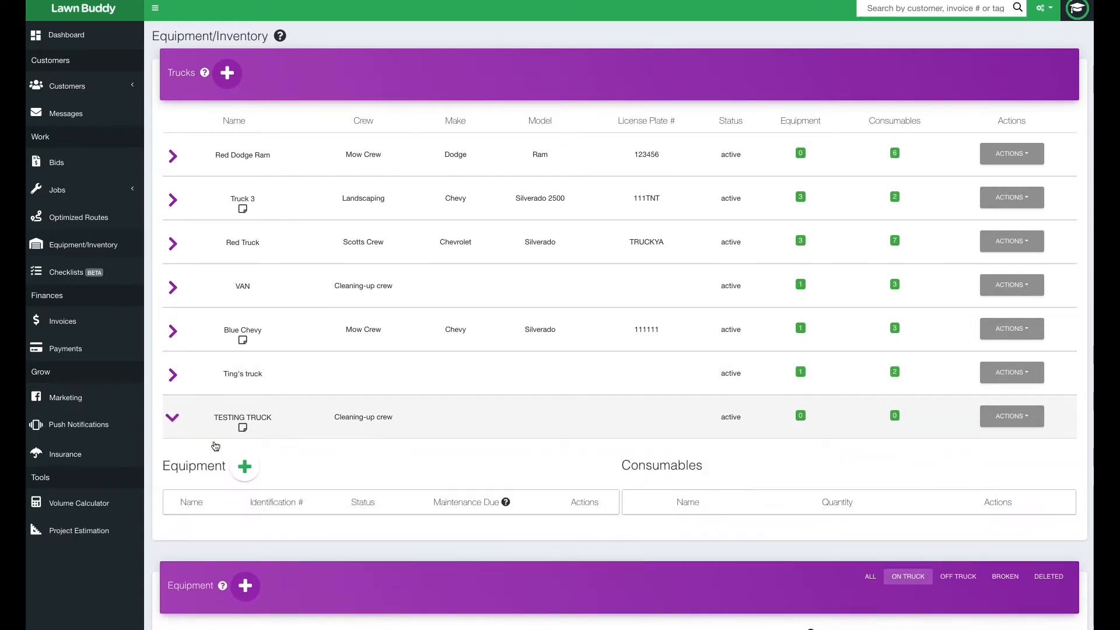
Start a new equipment entry for TESTING TRUCK named TRIMMER FOR TEST TRUCK, with the status On Truck.
scroll(313, 474, down, 3)
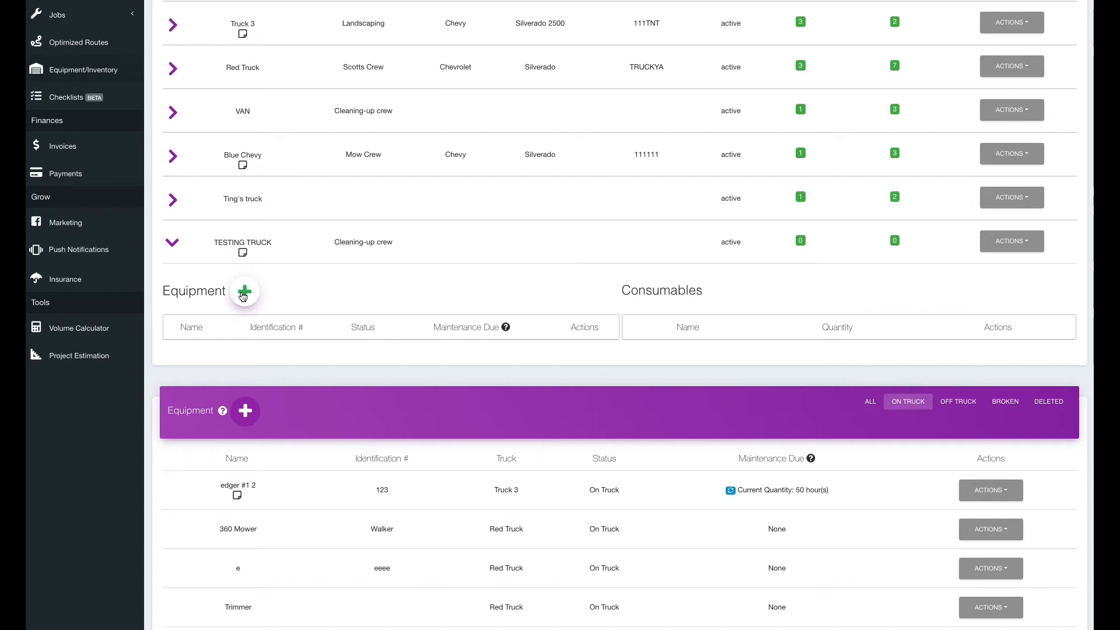
click(243, 296)
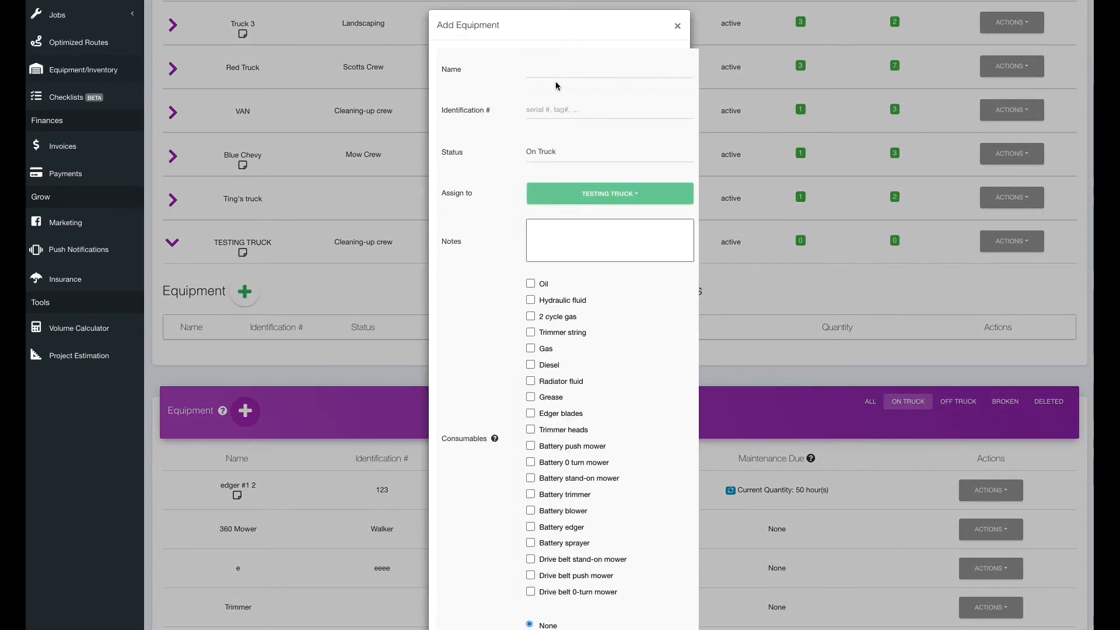
click(559, 72)
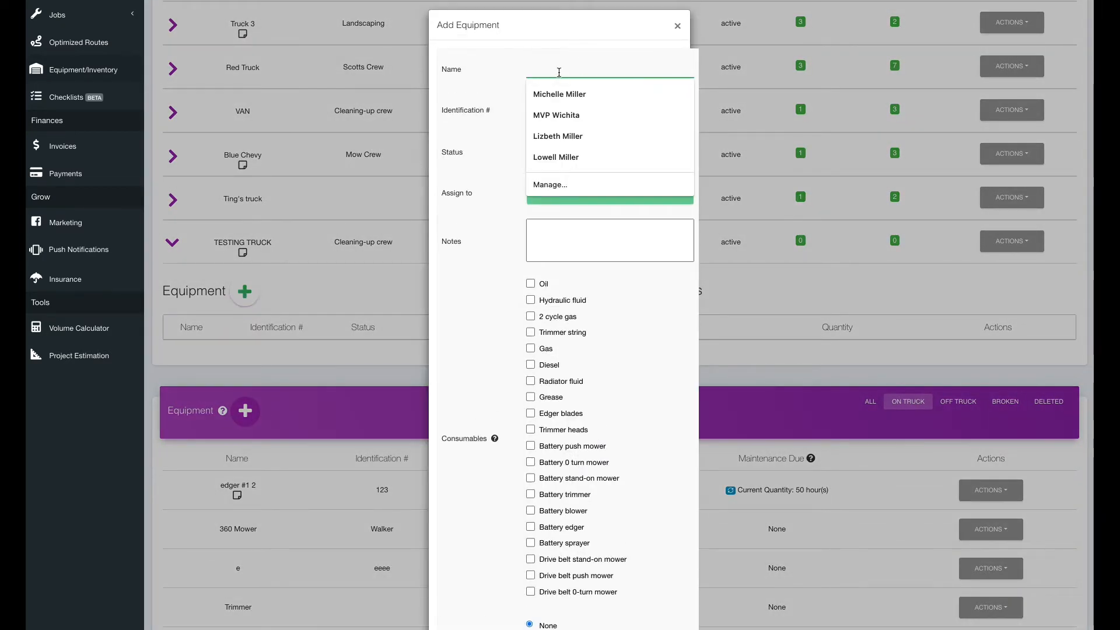
text(TRIMMER FOR TEST TRUCK)
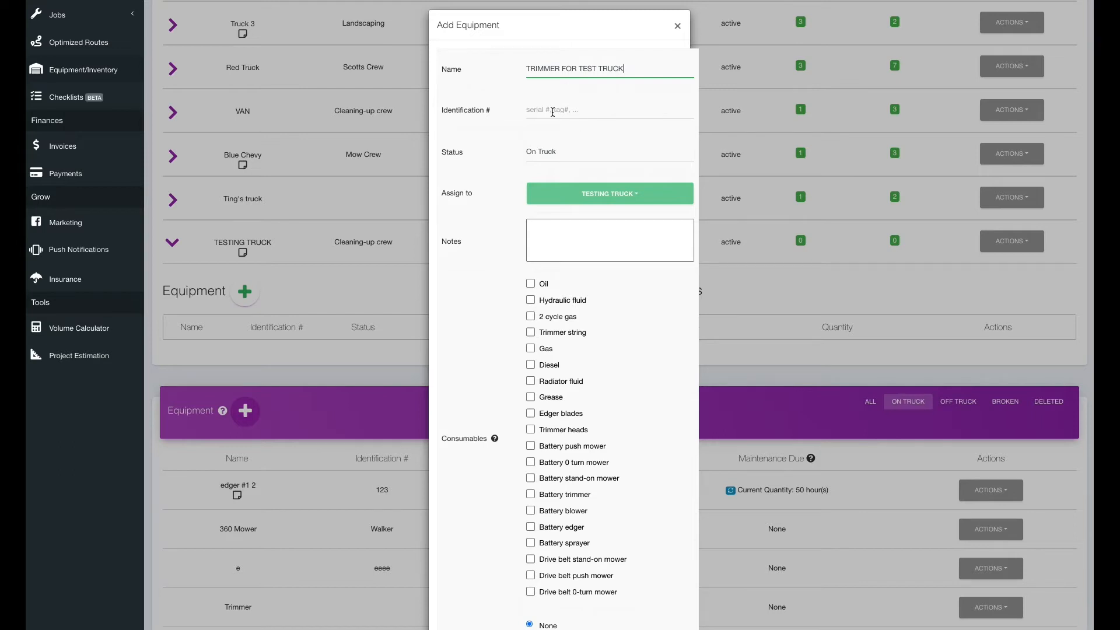
click(560, 110)
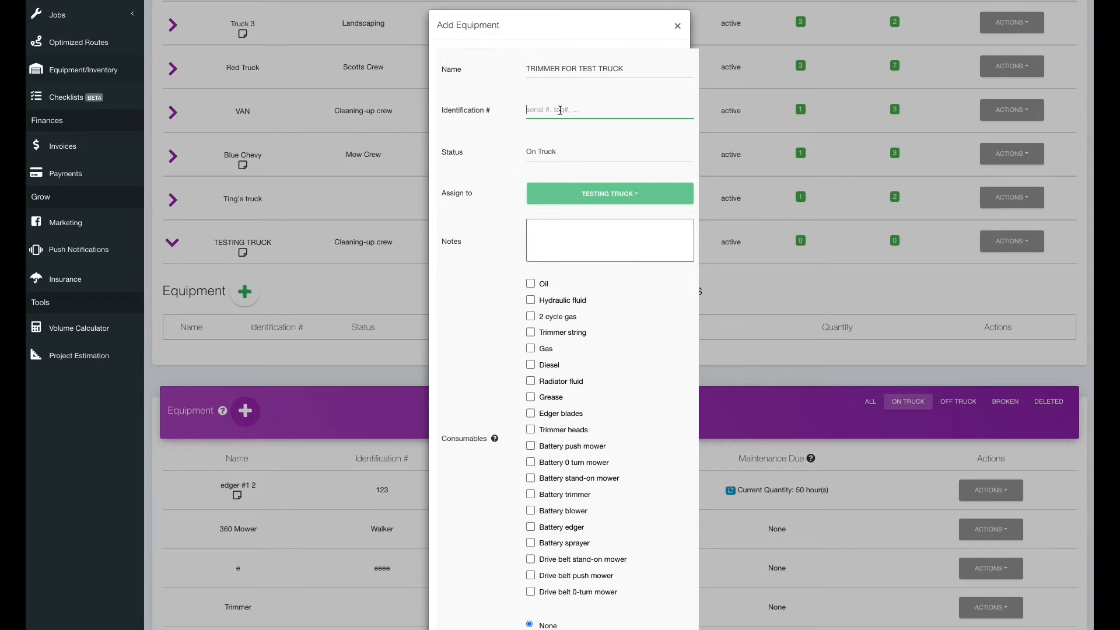
click(585, 153)
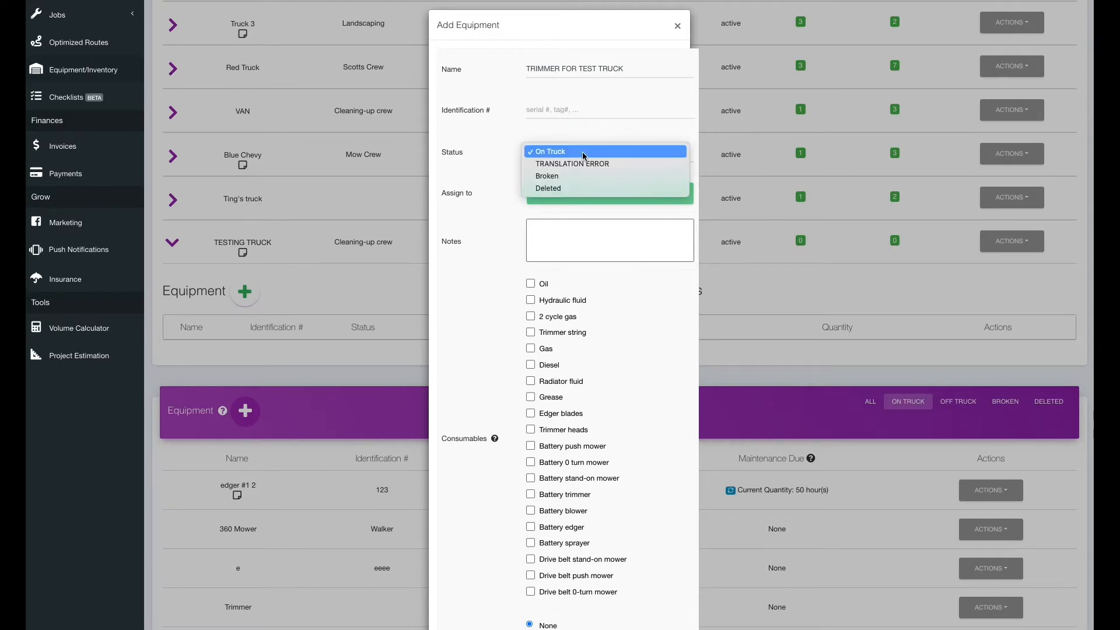
click(576, 153)
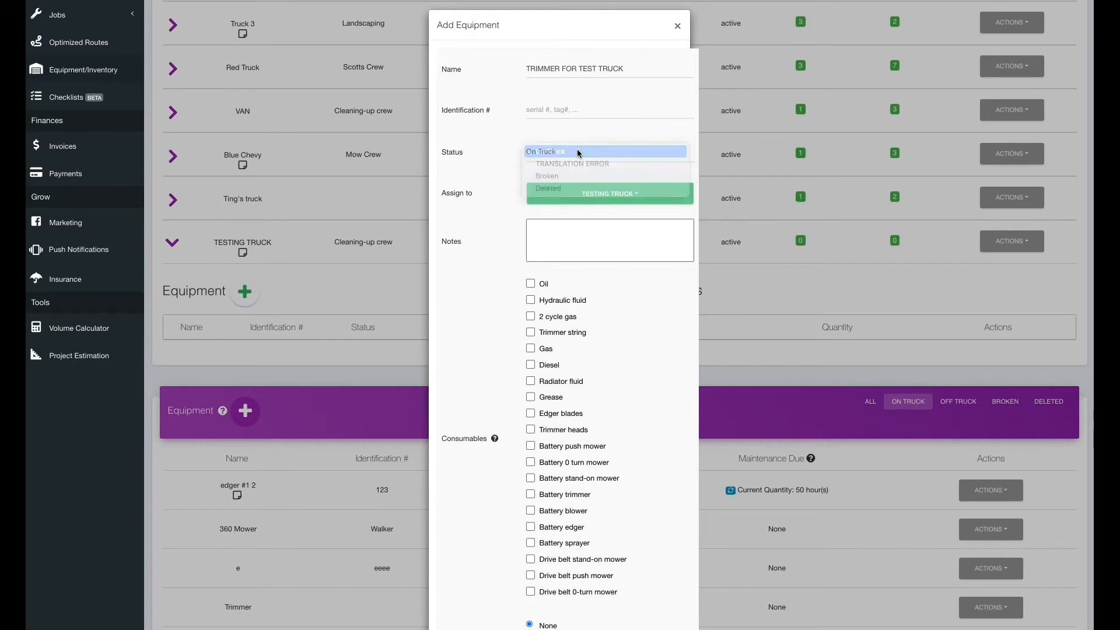
click(557, 155)
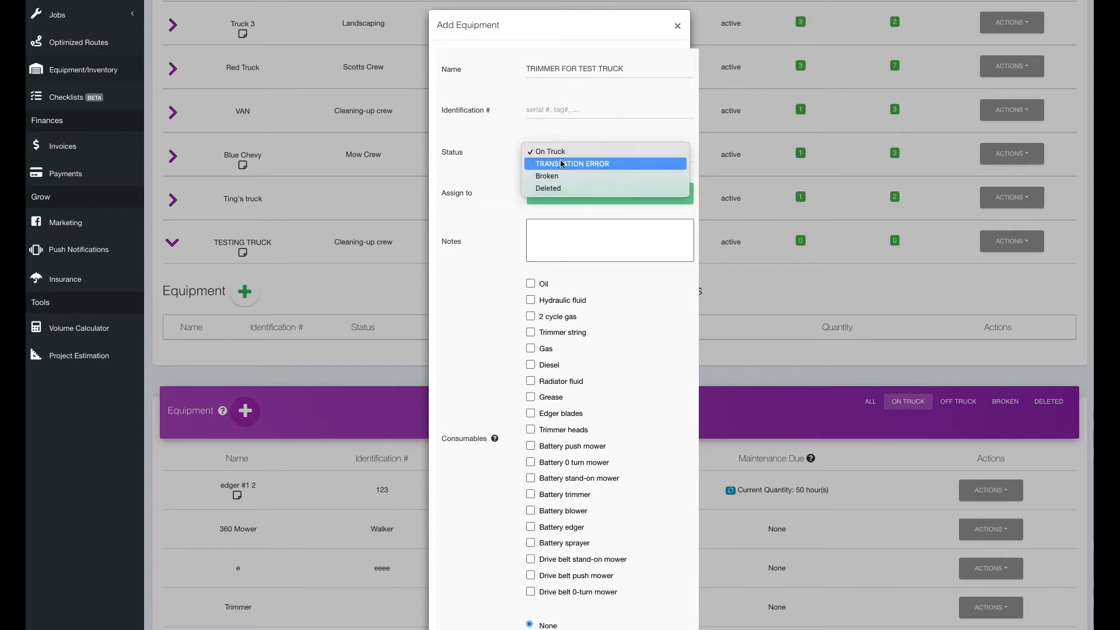
click(570, 152)
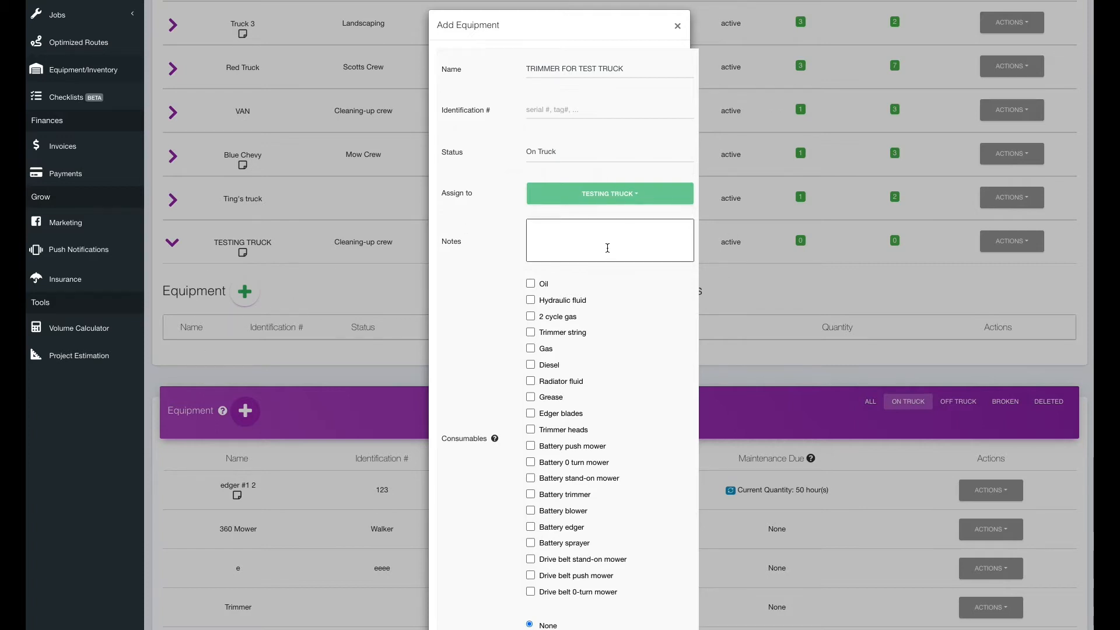
Select Trimmer string, Gas and Oil as the new trimmer's consumables.
scroll(608, 248, down, 5)
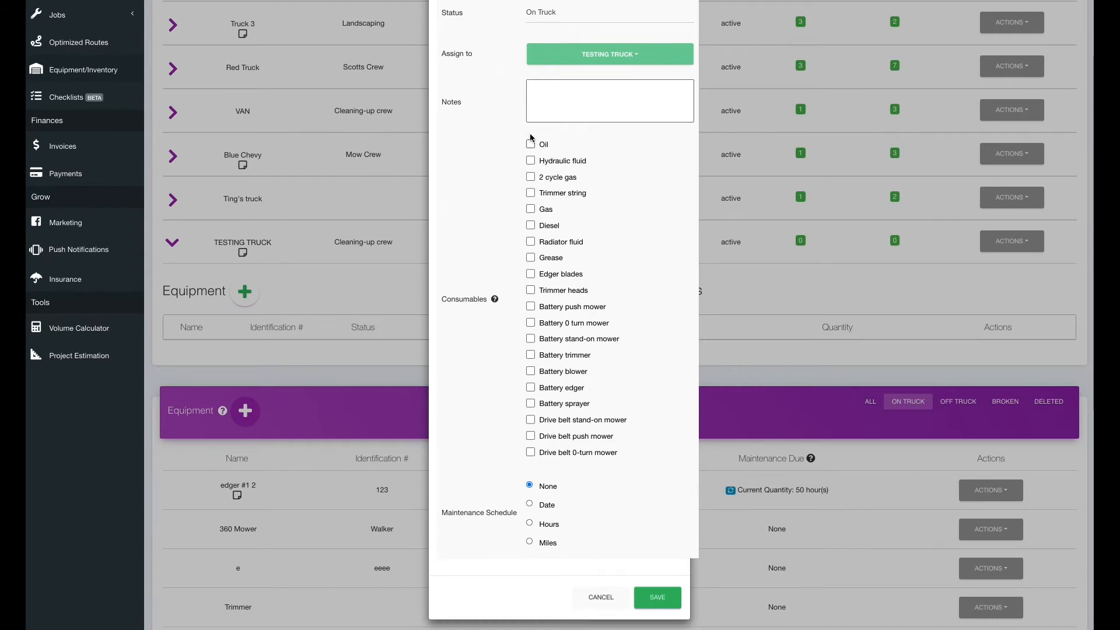
scroll(663, 222, up, 5)
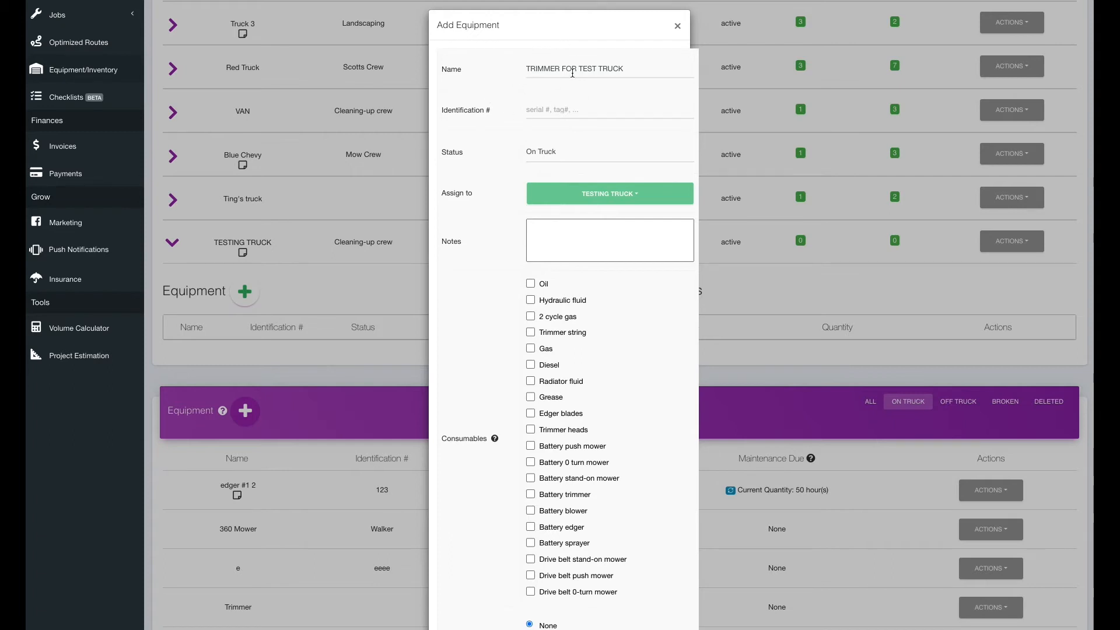
scroll(573, 73, down, 1)
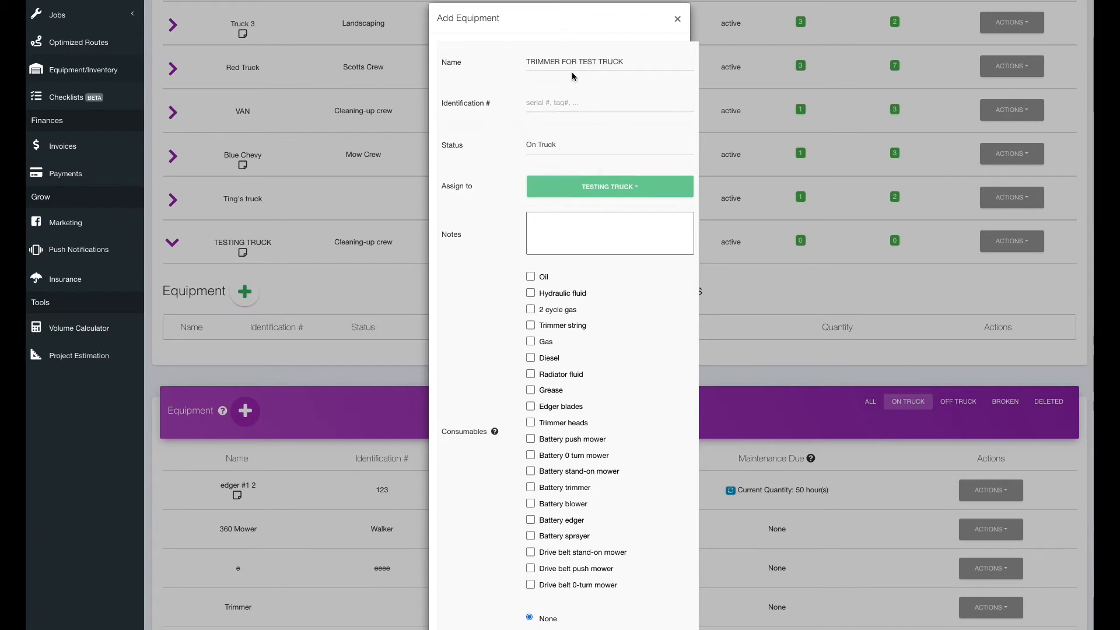
scroll(514, 227, down, 4)
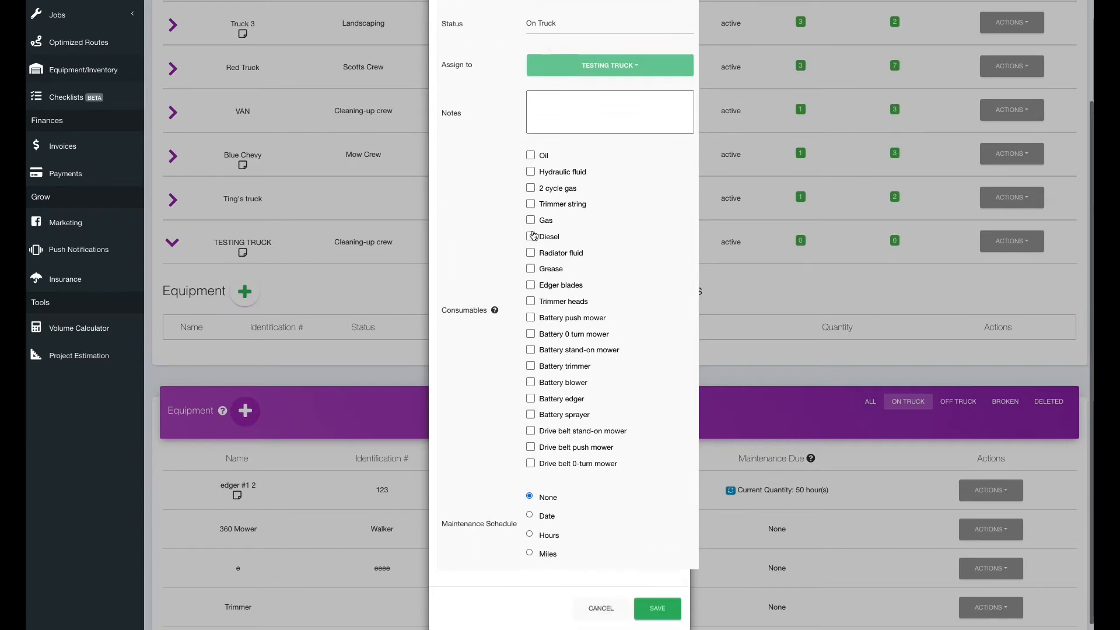
click(530, 204)
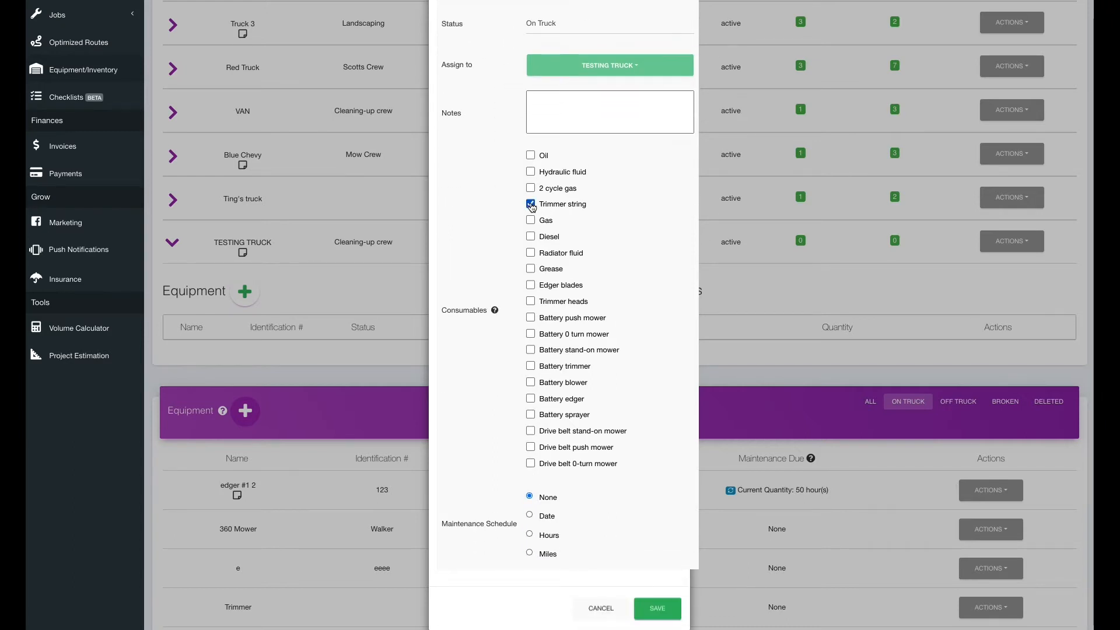
click(530, 220)
click(531, 156)
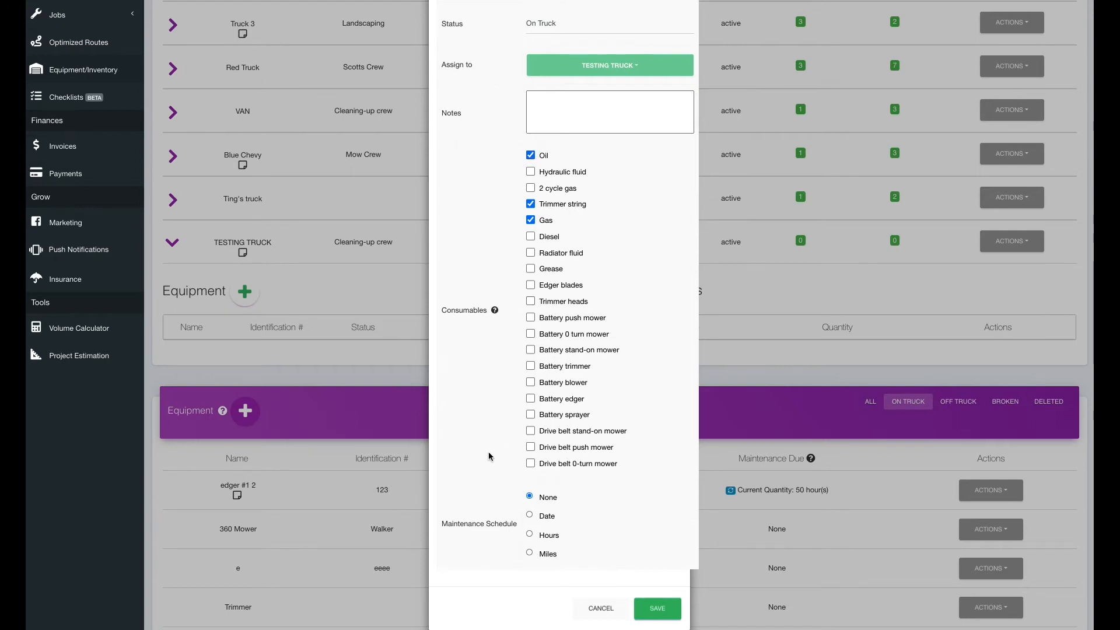
Give the new trimmer a recurring maintenance schedule of every 50 hours, starting from 0 initial hours, and save the equipment.
scroll(634, 186, up, 2)
scroll(634, 187, down, 2)
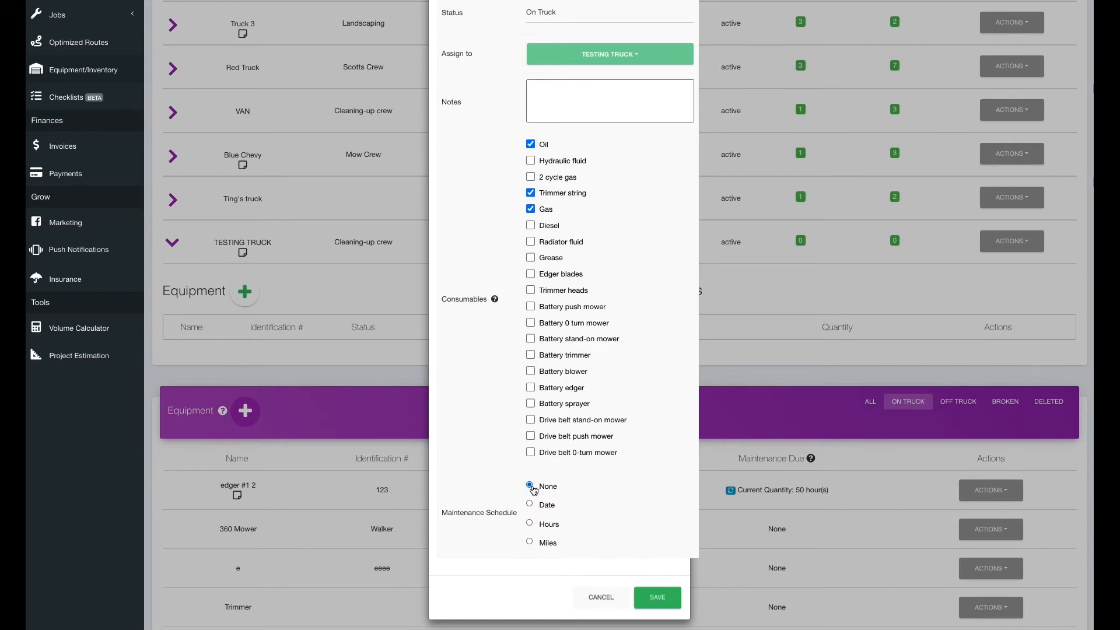
scroll(520, 483, up, 3)
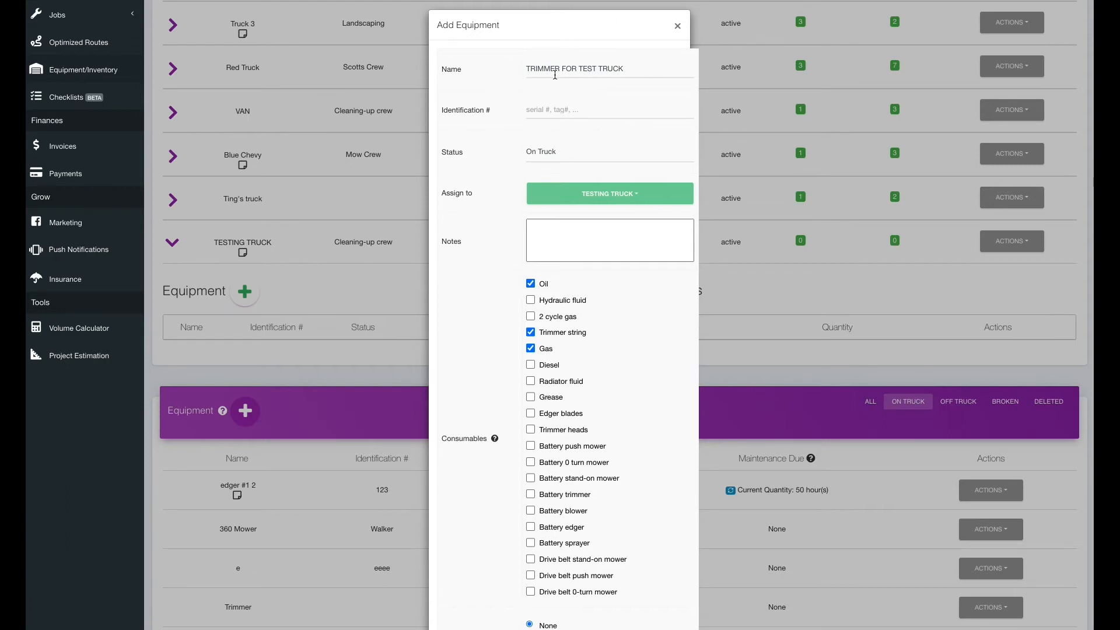
scroll(476, 497, down, 3)
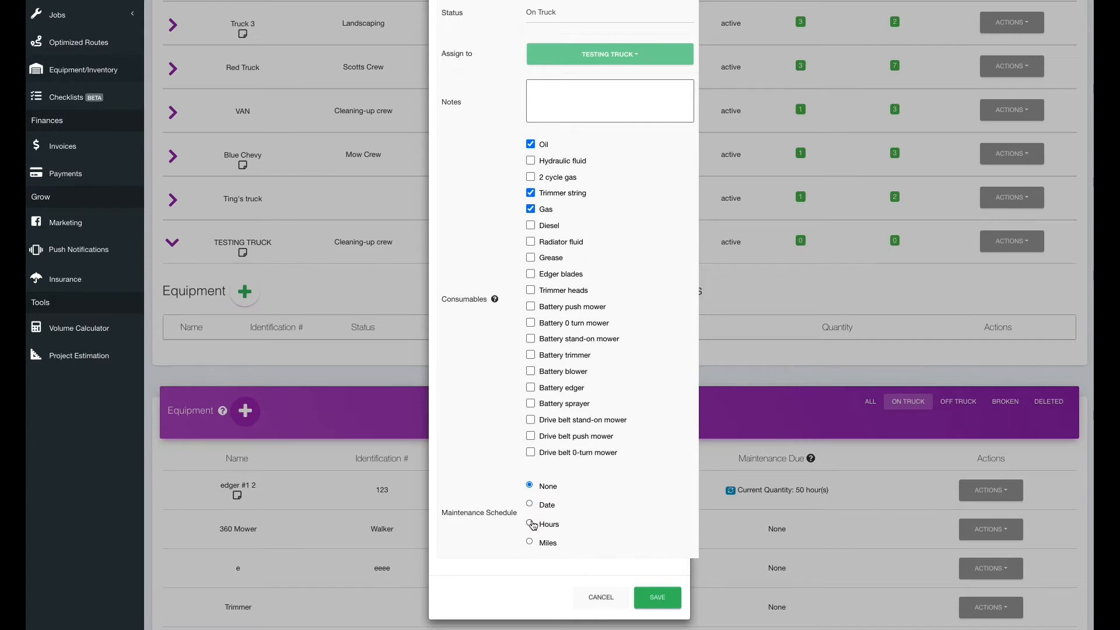
click(529, 523)
scroll(529, 525, down, 2)
click(561, 455)
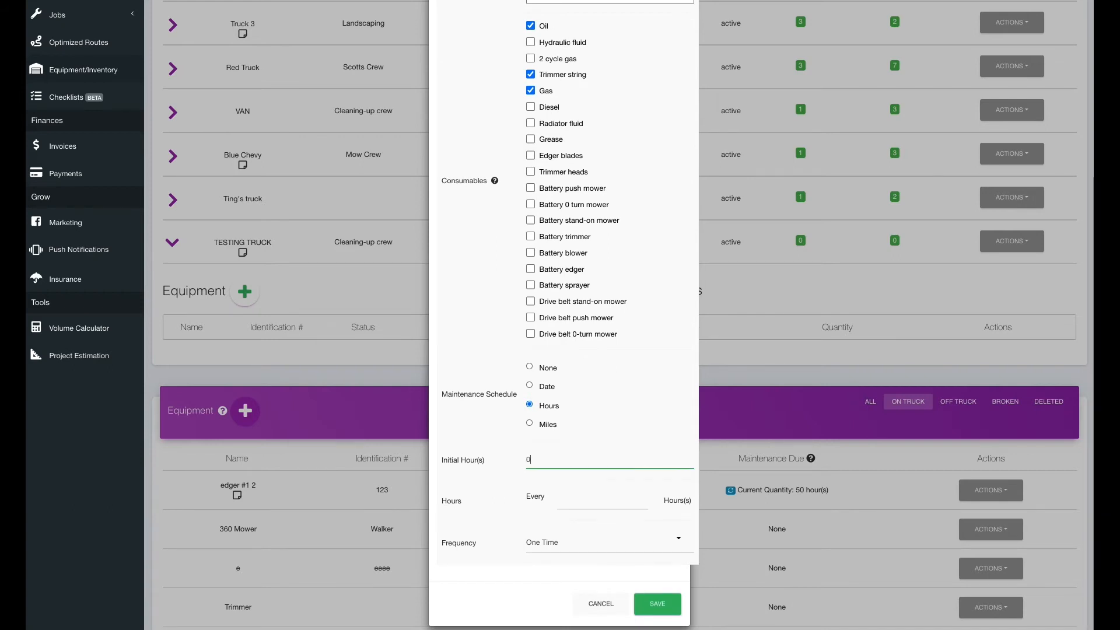
click(583, 505)
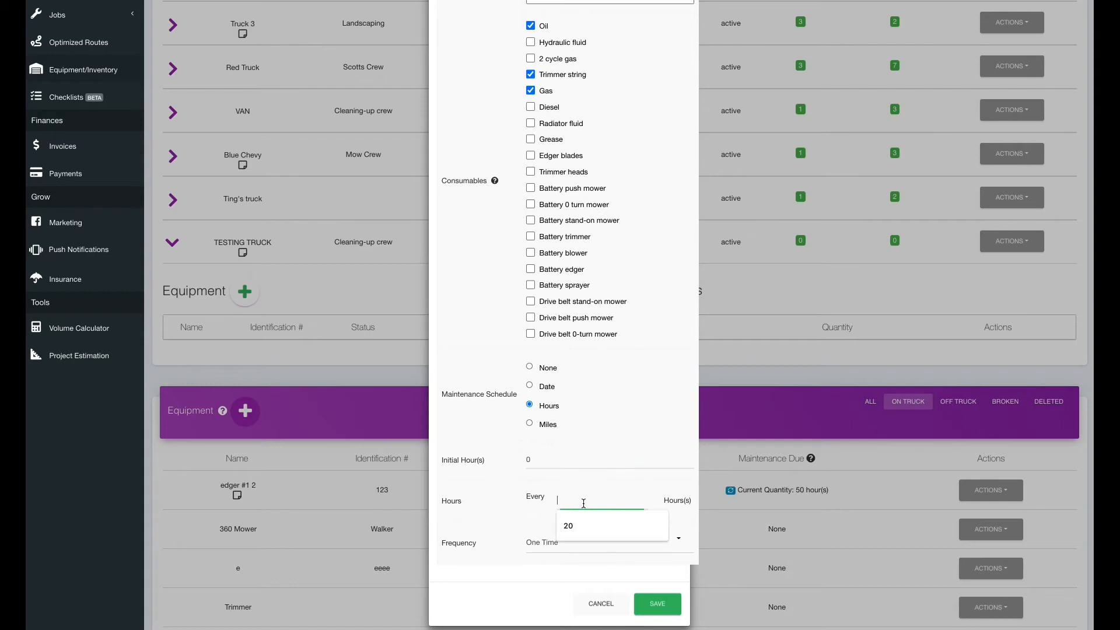
text(50)
click(586, 548)
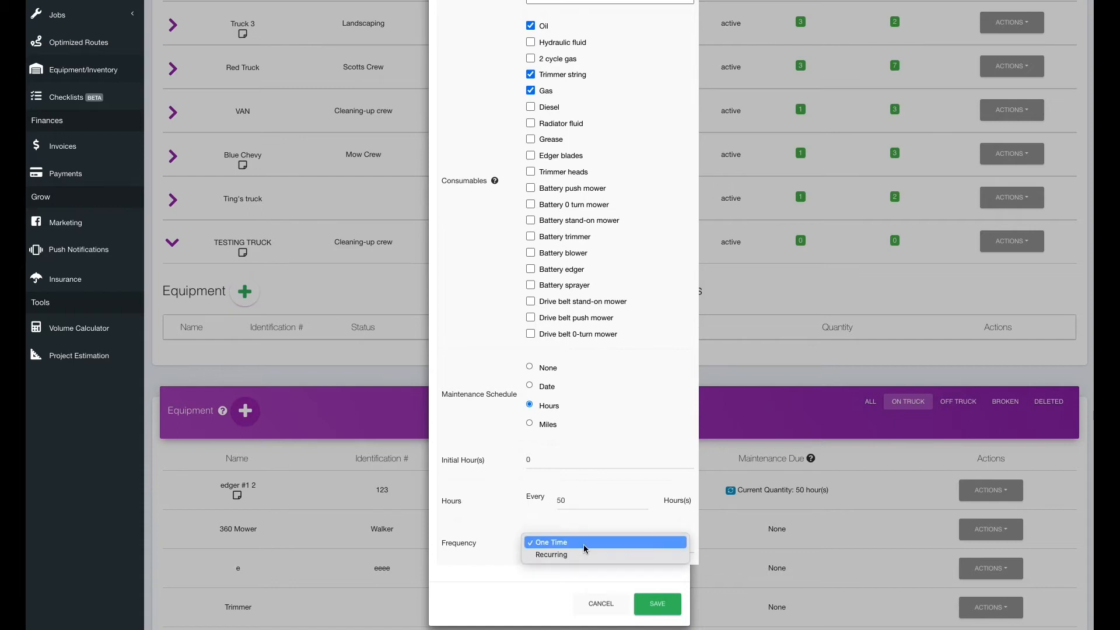
click(586, 560)
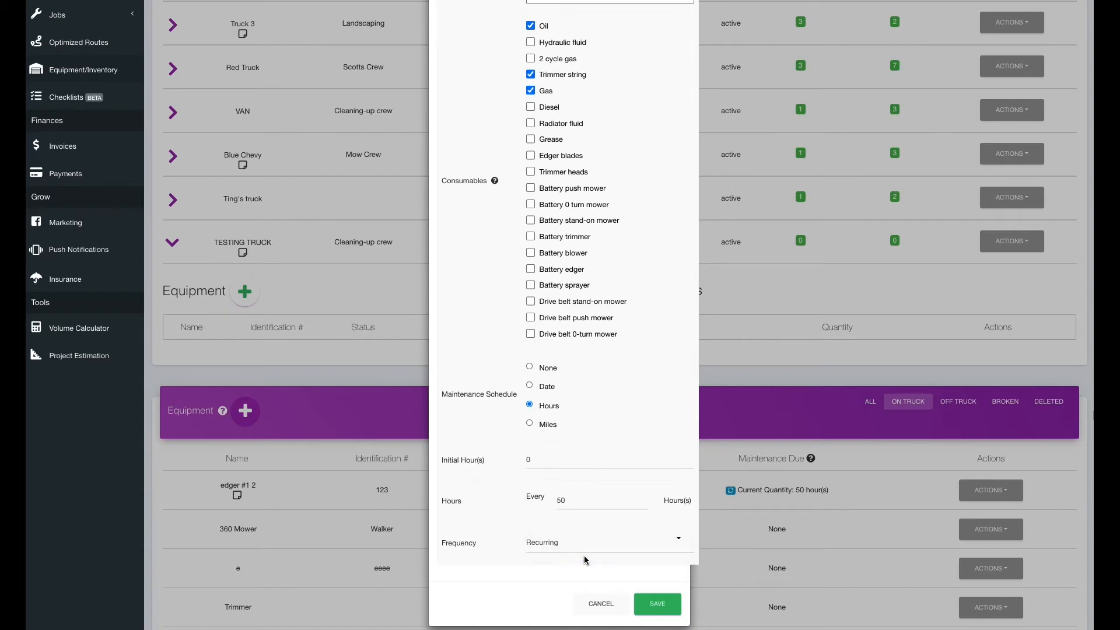
click(653, 607)
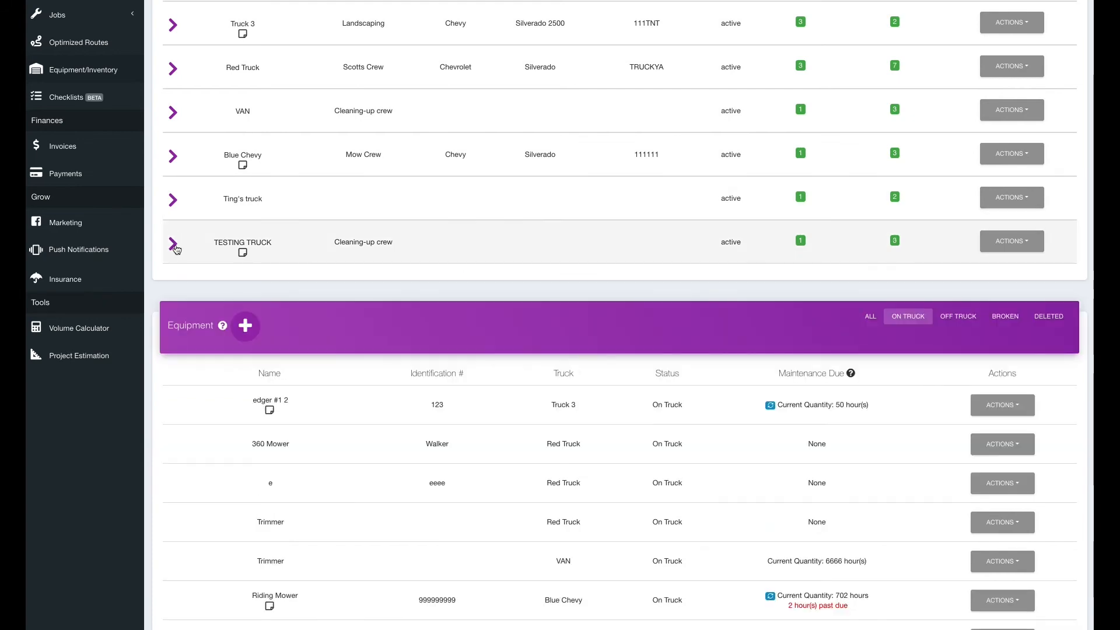
Set the quantity of TESTING TRUCK's Oil consumable to 1 qt and save it.
click(173, 243)
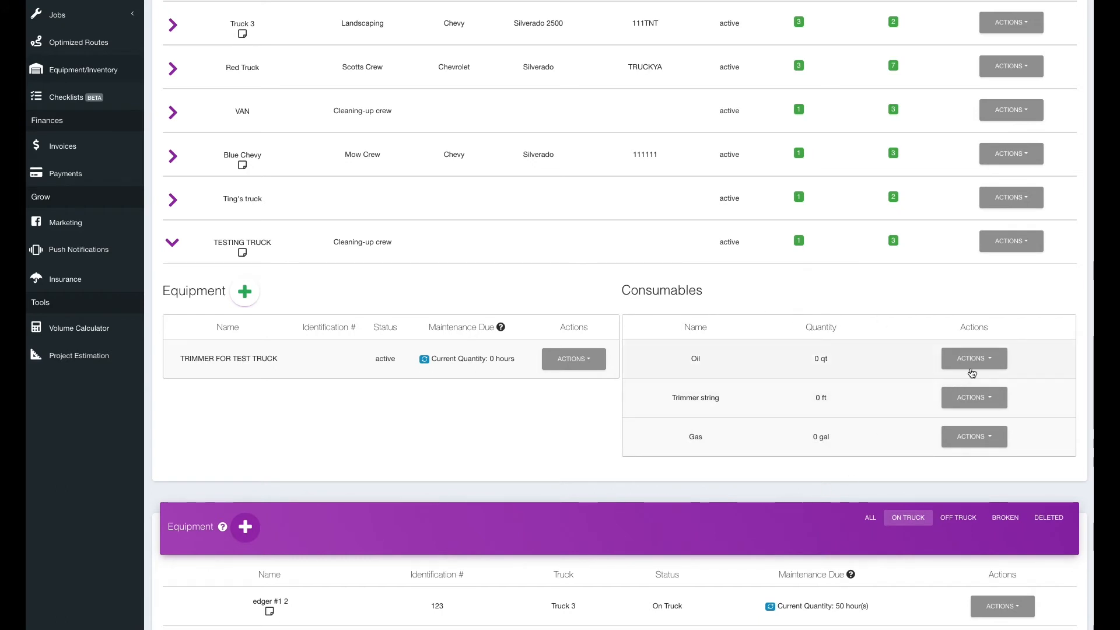
click(975, 360)
click(978, 383)
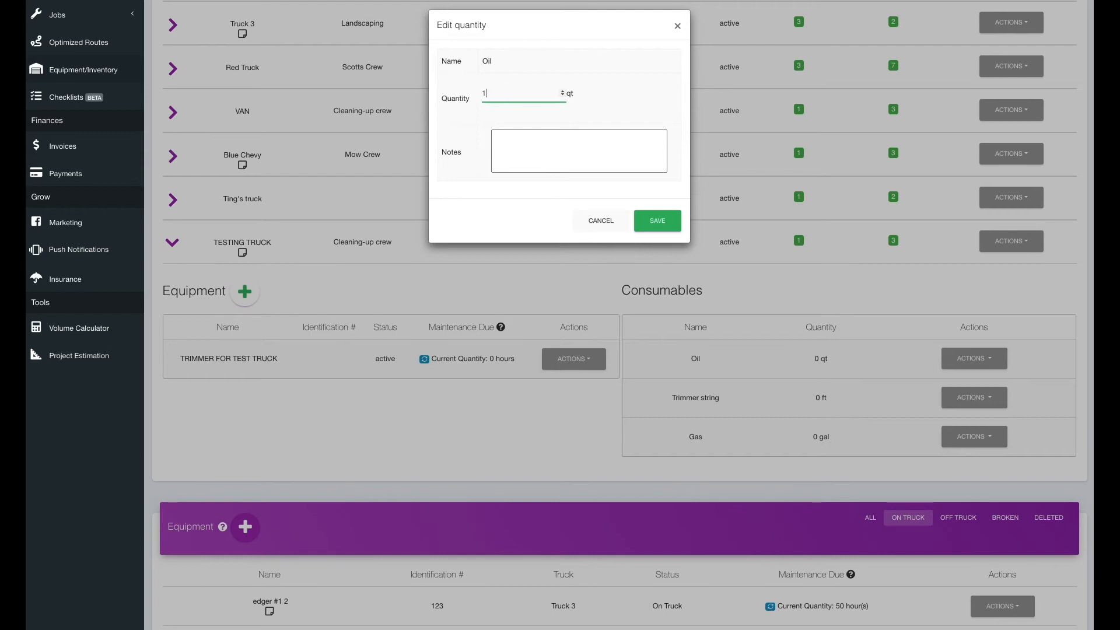
click(654, 222)
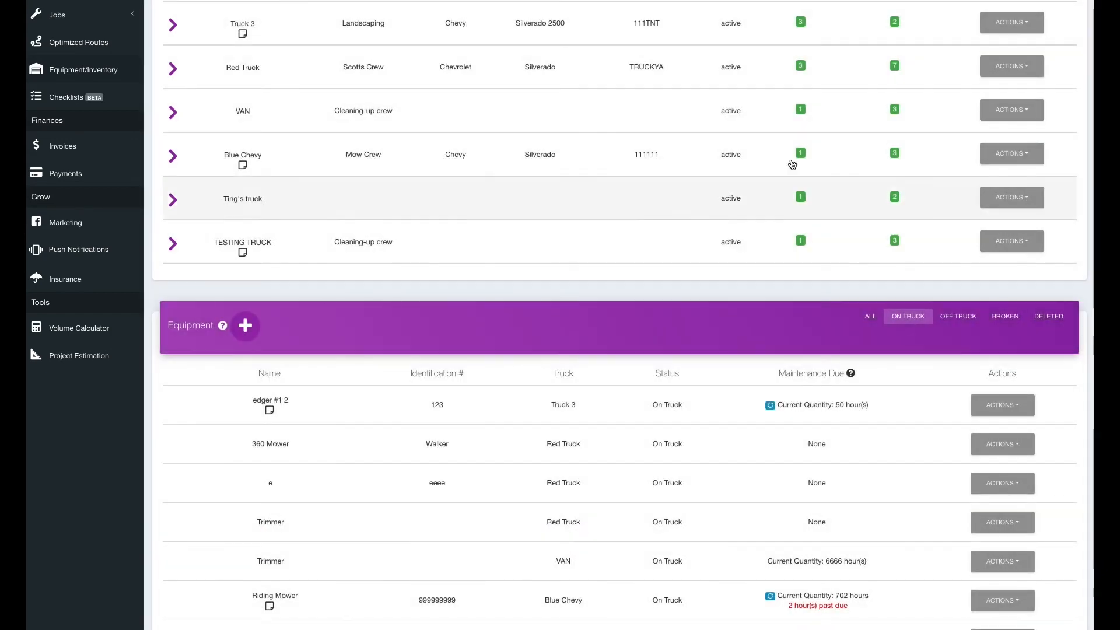
Set the quantity of TESTING TRUCK's Trimmer string consumable to 20 ft and save it.
click(174, 244)
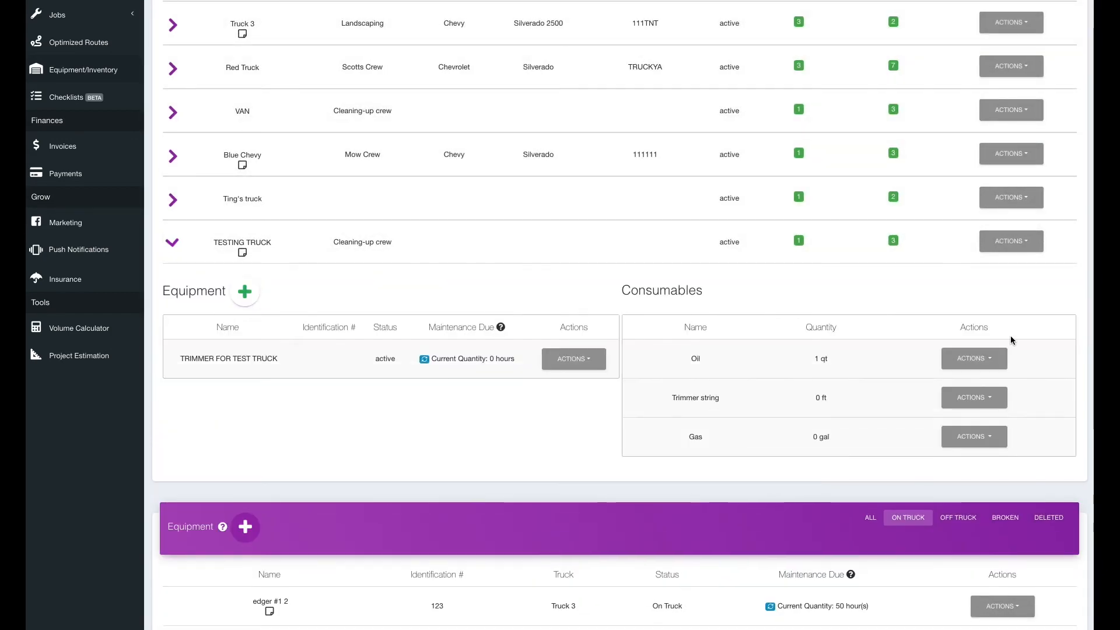
click(964, 401)
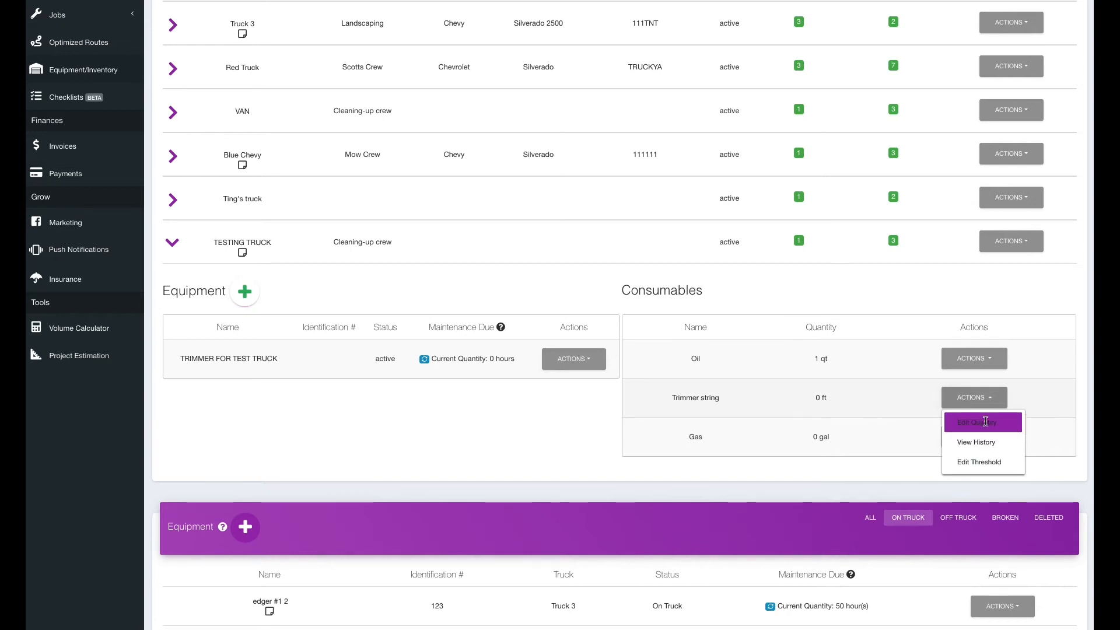
click(1006, 429)
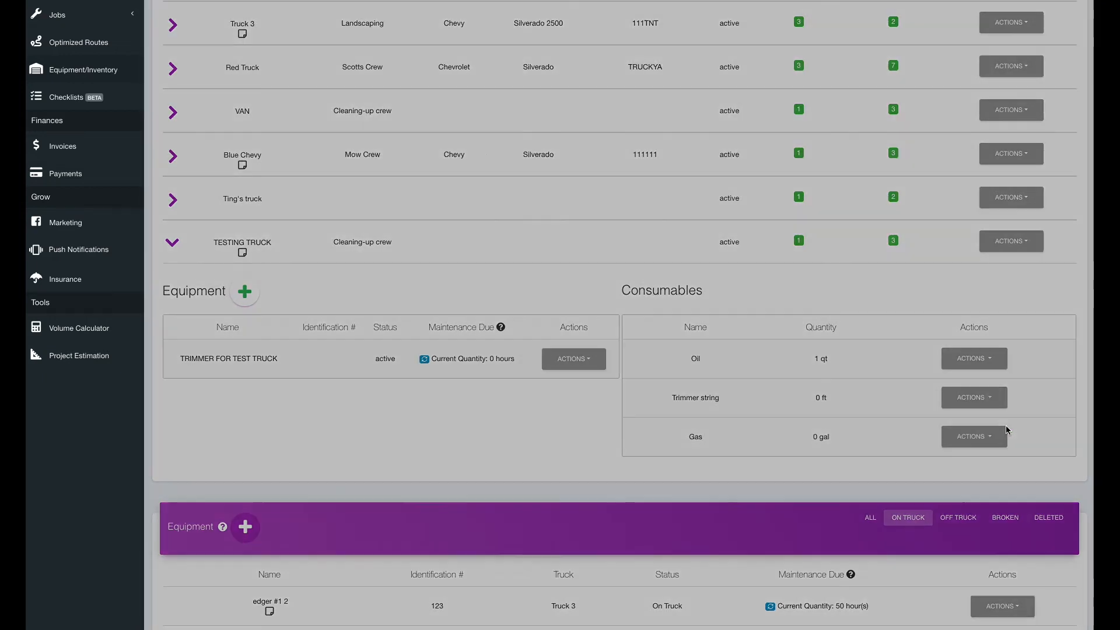
click(505, 91)
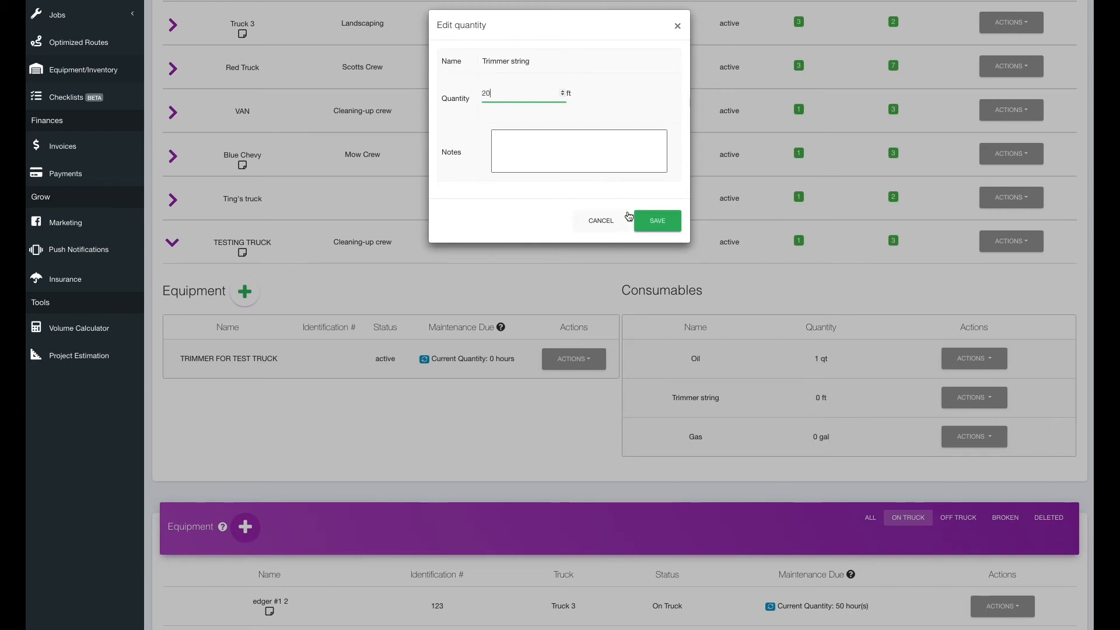
click(656, 222)
Set the quantity of TESTING TRUCK's Gas consumable to 10 gal and save it.
click(172, 244)
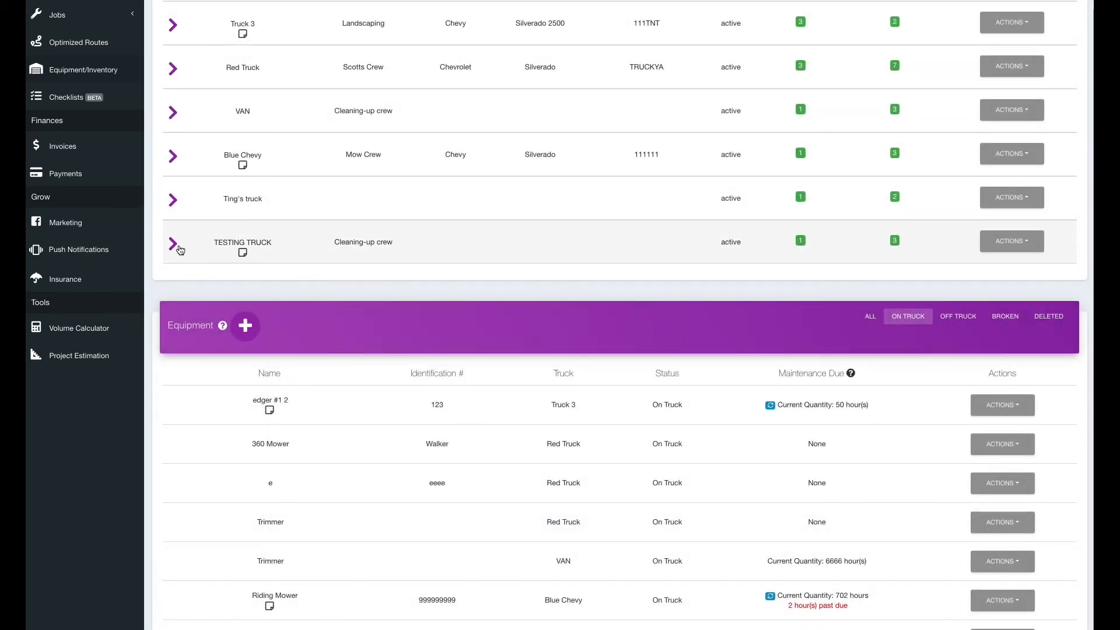
click(982, 437)
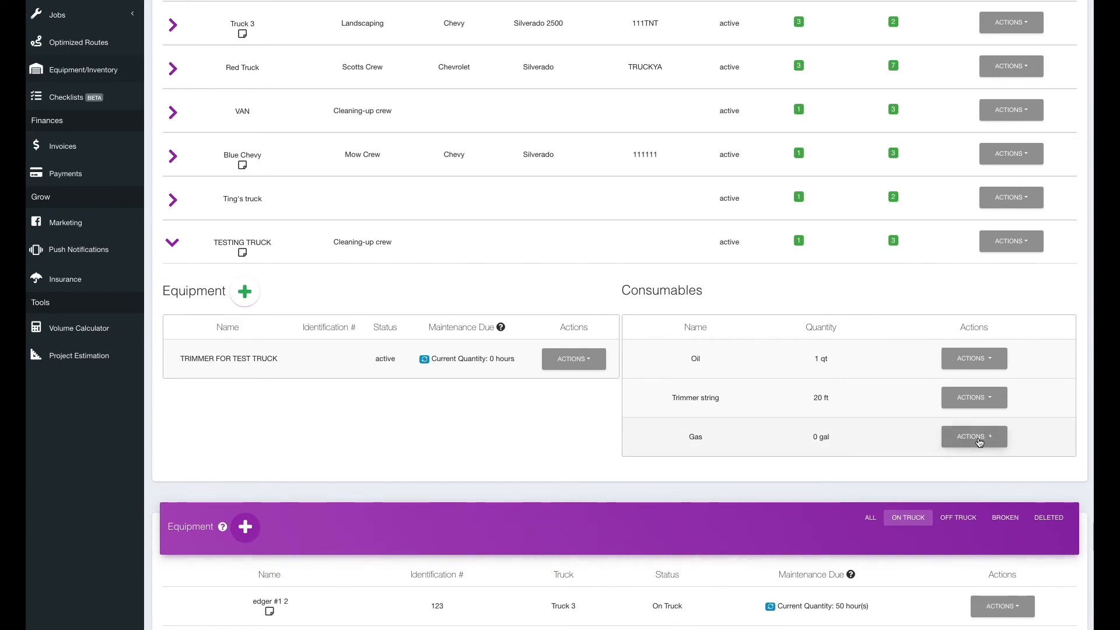
click(985, 462)
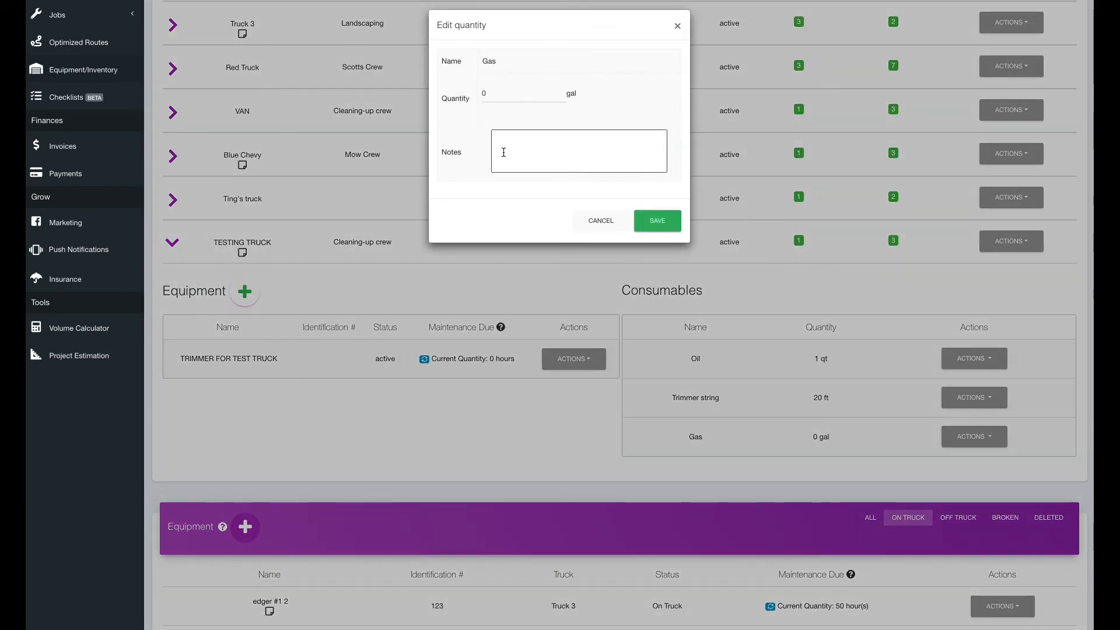
click(499, 93)
key(BackSpace)
text(10)
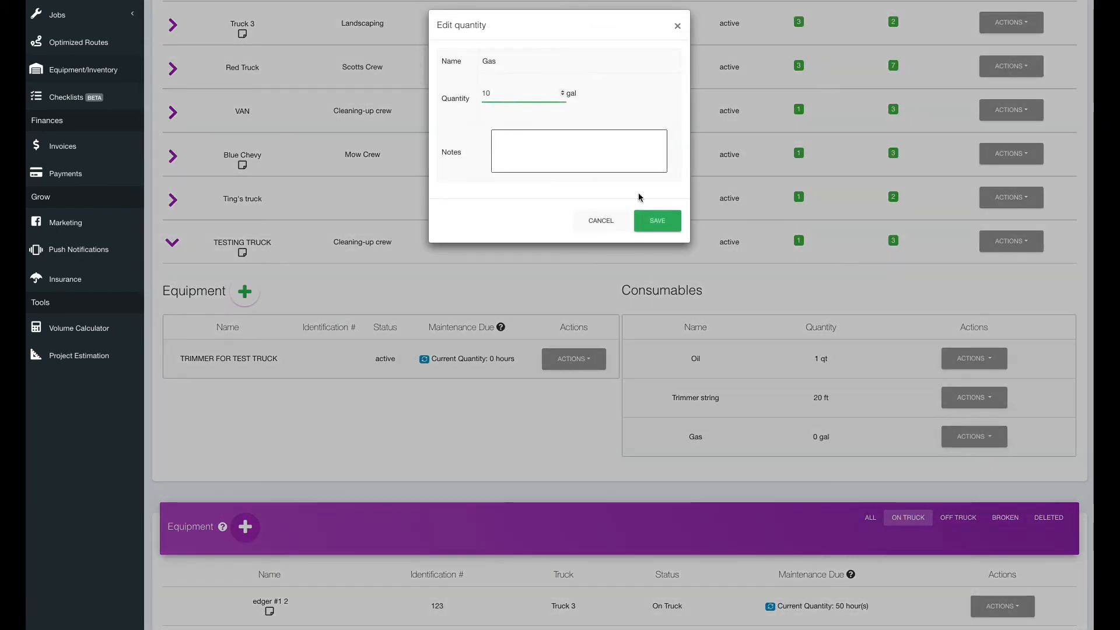
click(657, 221)
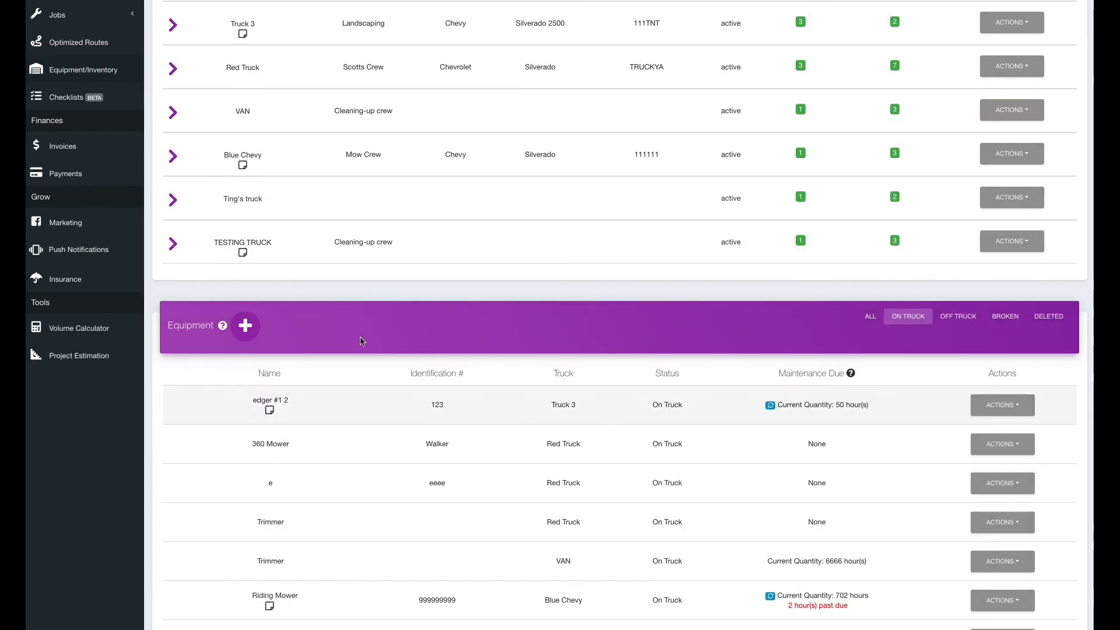
View the history of TRIMMER FOR TEST TRUCK in the overall equipment list and close it.
scroll(420, 281, down, 3)
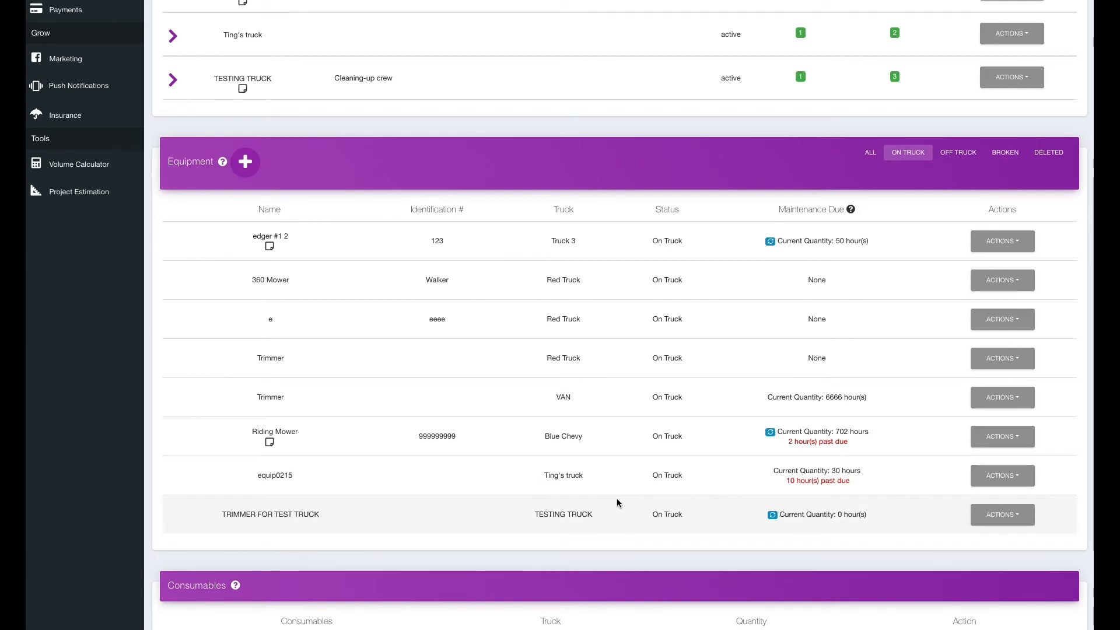
click(1002, 519)
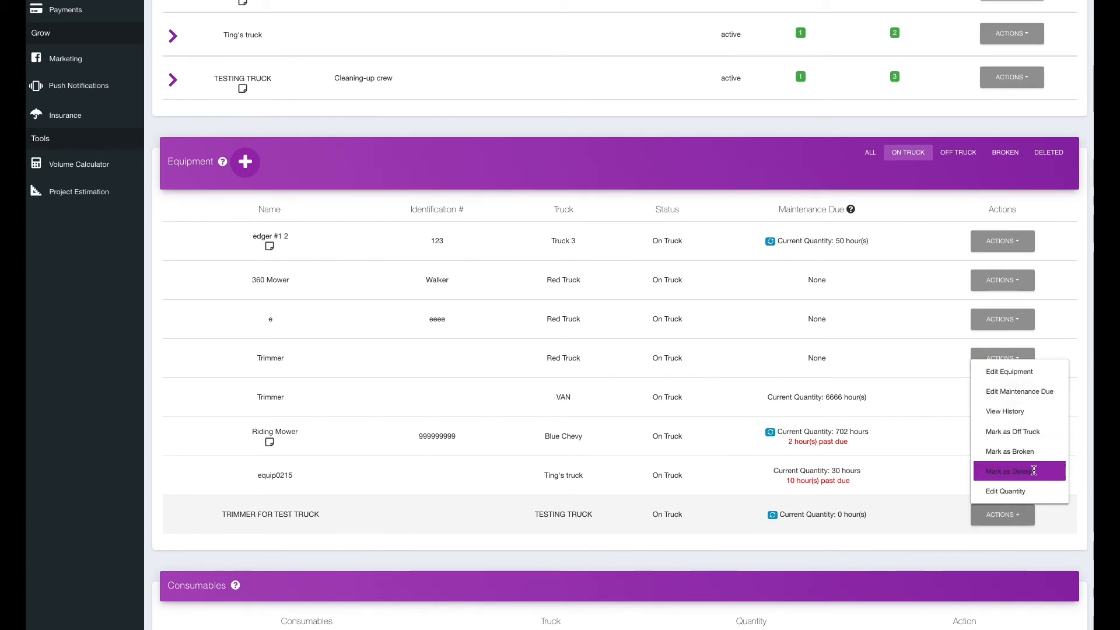
click(1036, 412)
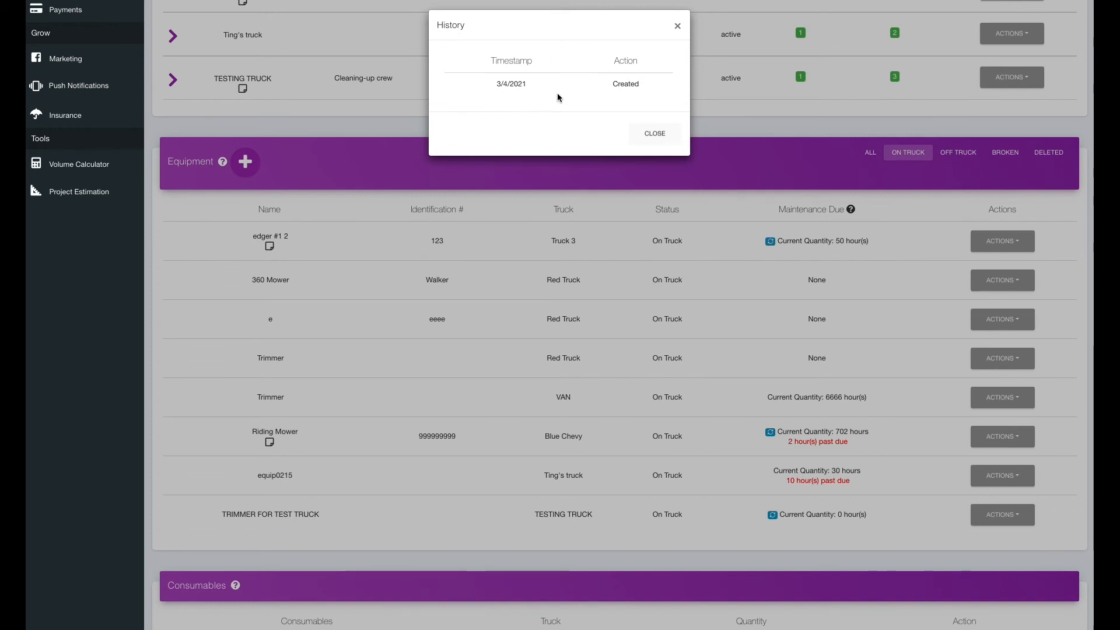
click(678, 26)
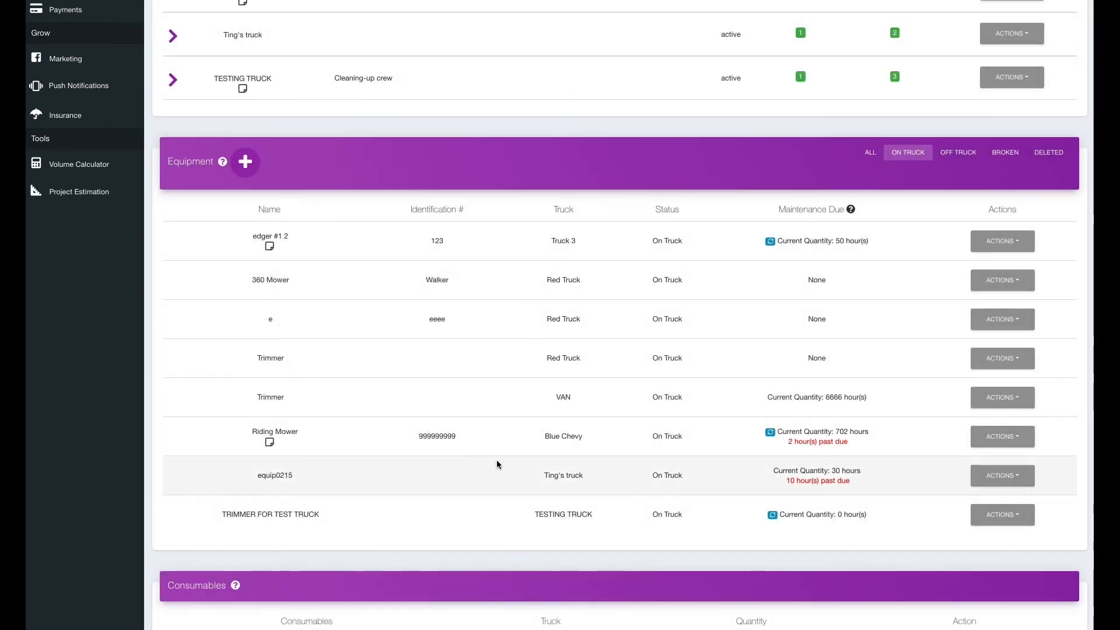
Review the maintenance-due options for TRIMMER FOR TEST TRUCK, including resetting its schedule by date or miles, and leave without saving.
click(1015, 517)
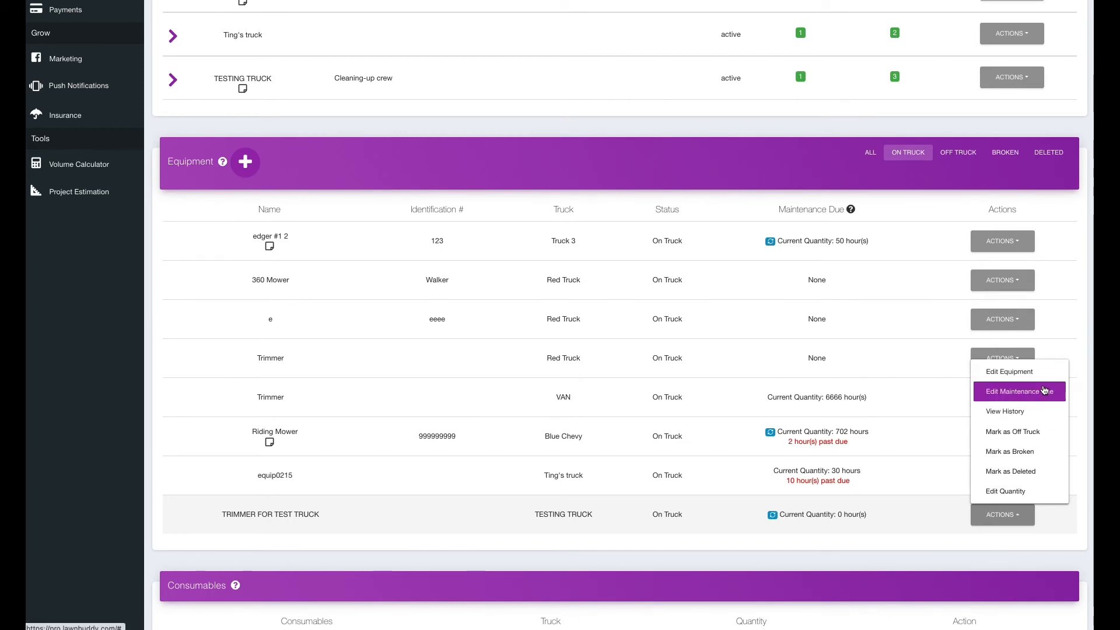
click(1043, 391)
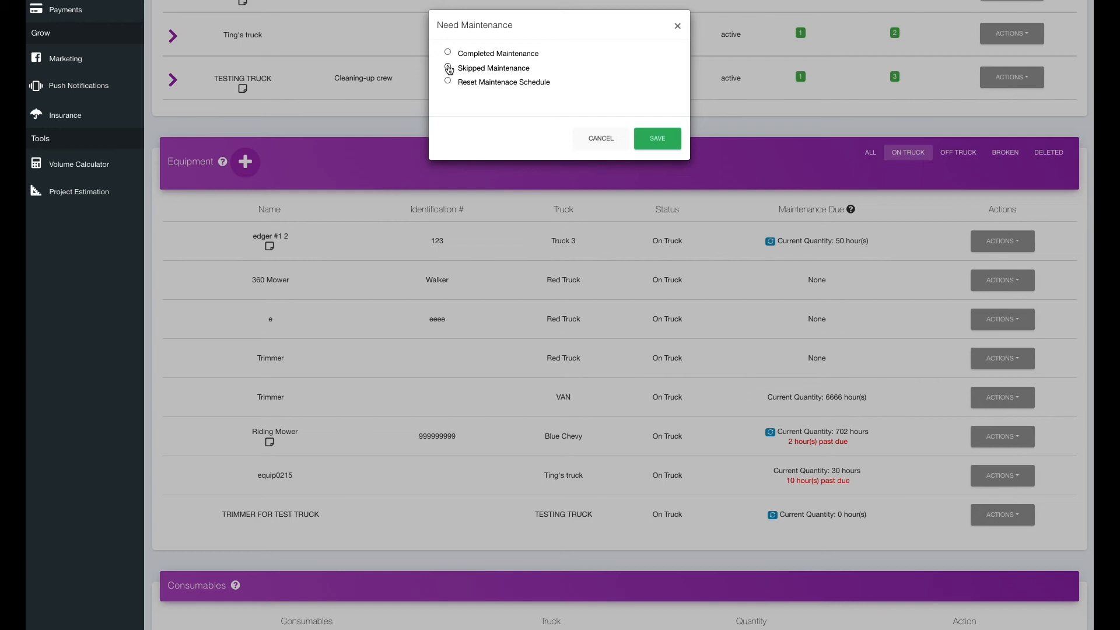
click(448, 53)
click(448, 68)
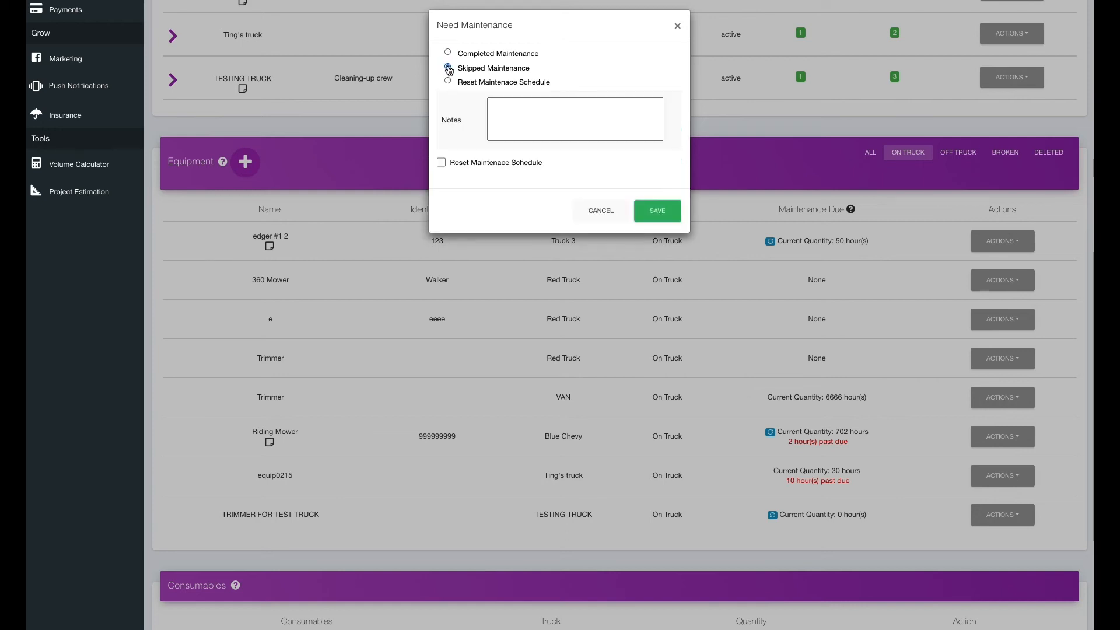
click(449, 81)
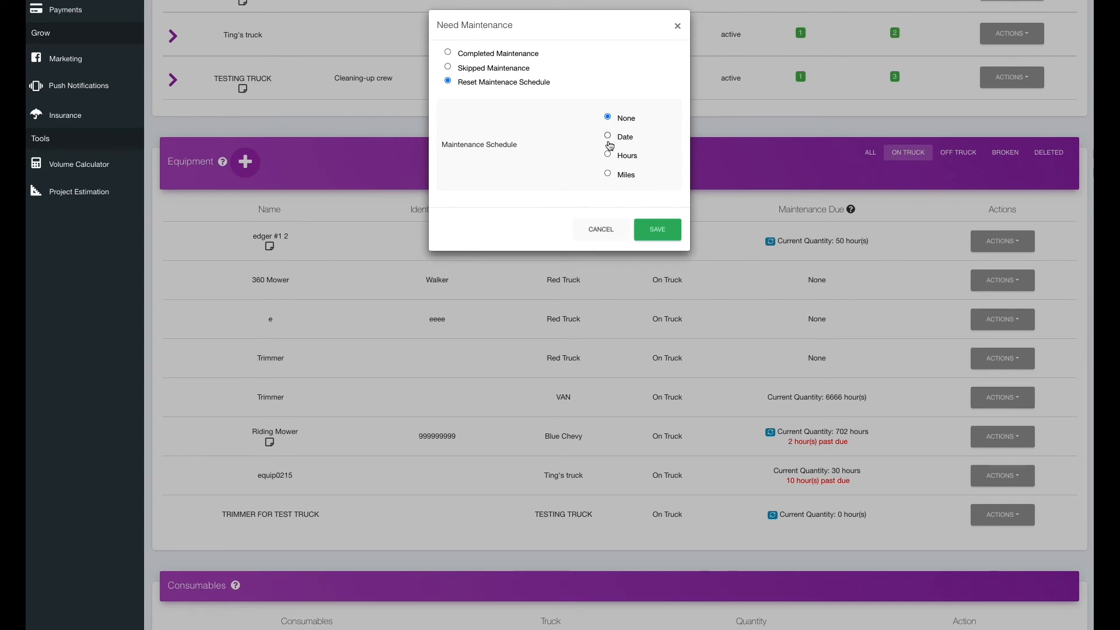
click(609, 141)
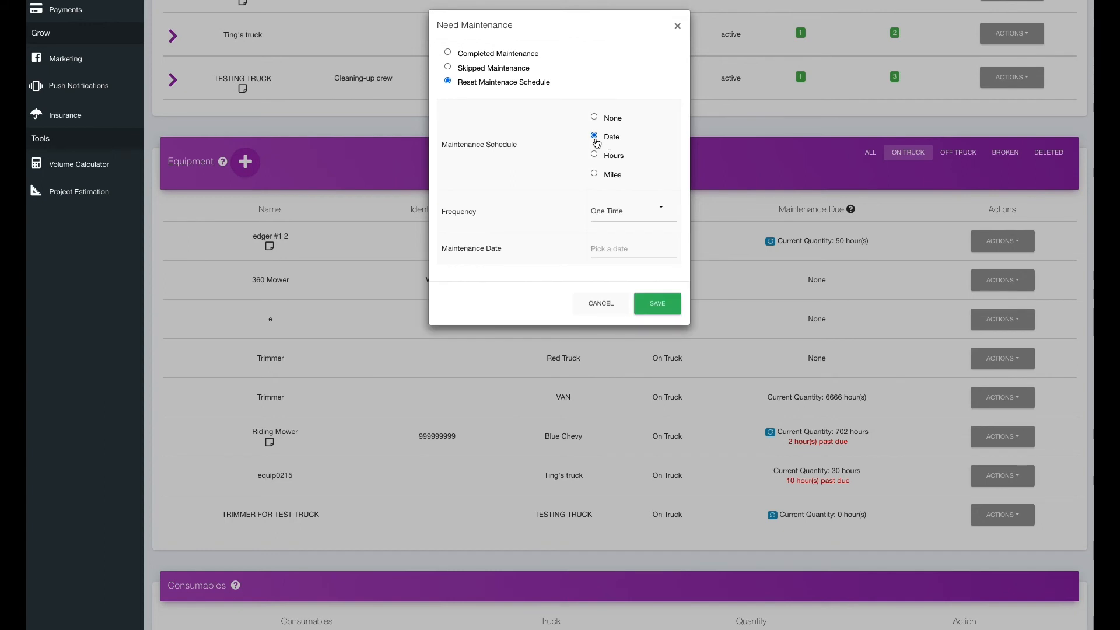
click(595, 175)
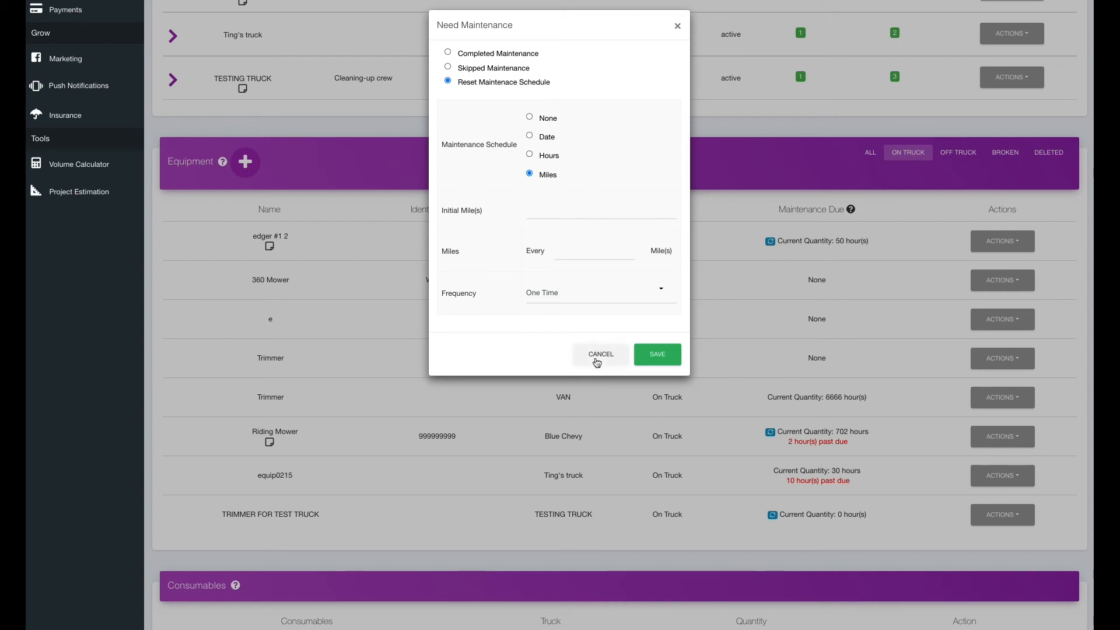
click(597, 362)
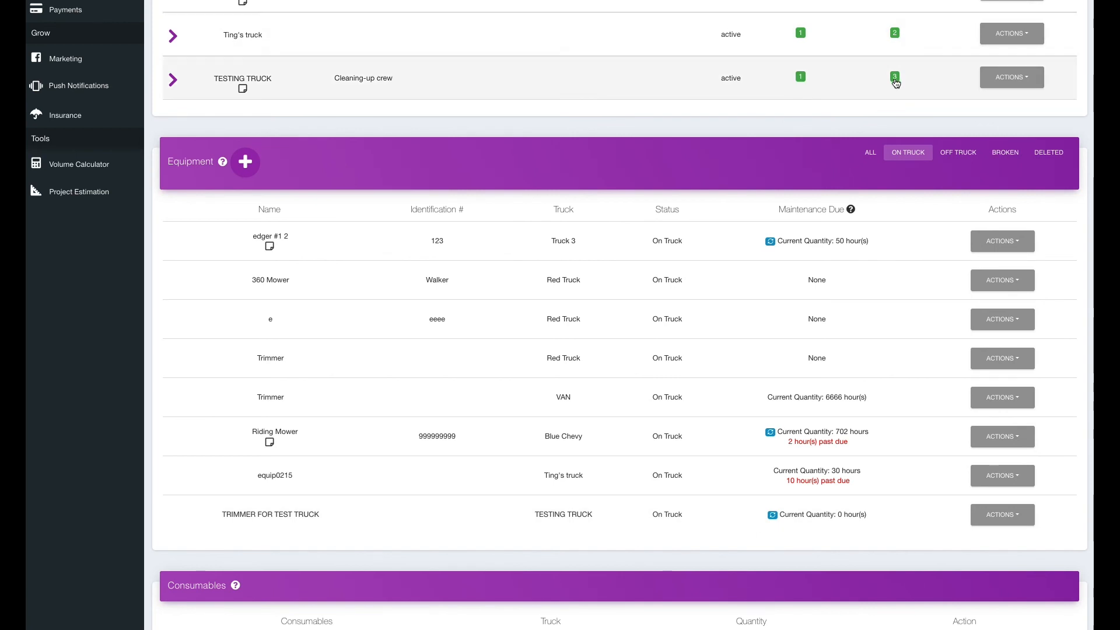
Check the consumables assigned to TESTING TRUCK and browse the overall Consumables list covering all trucks.
click(895, 82)
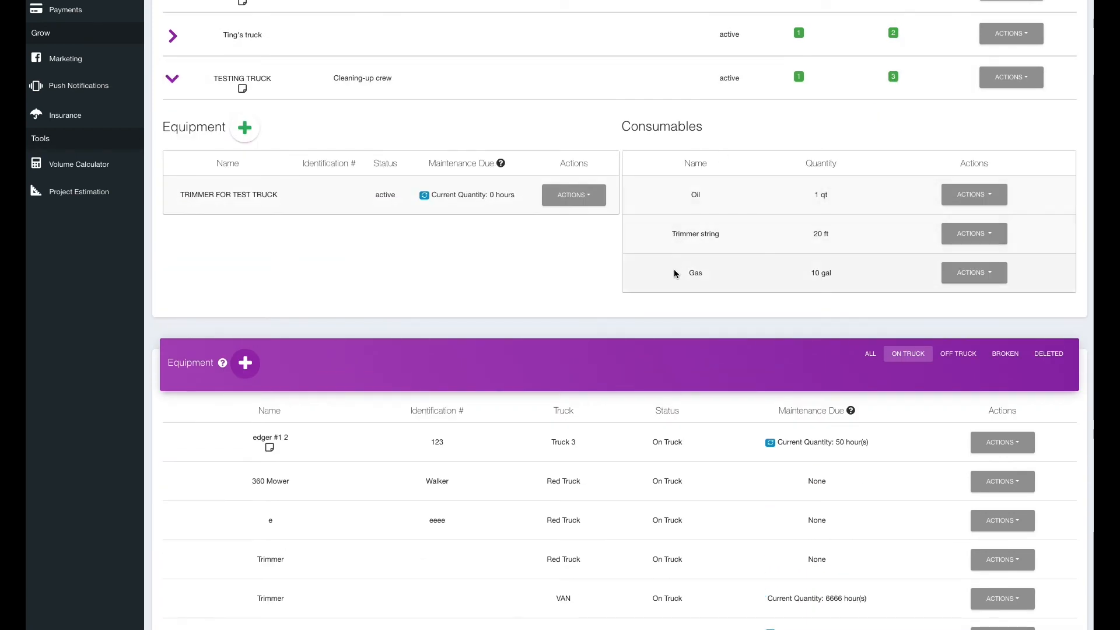
scroll(343, 262, down, 8)
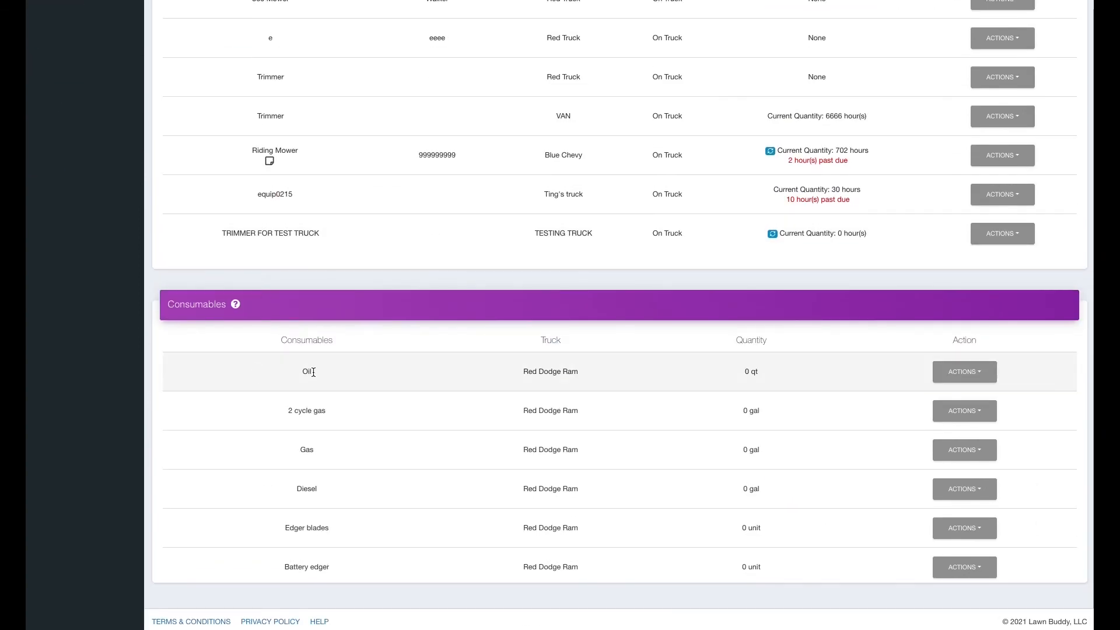
scroll(555, 431, down, 2)
scroll(554, 432, down, 5)
scroll(558, 460, up, 5)
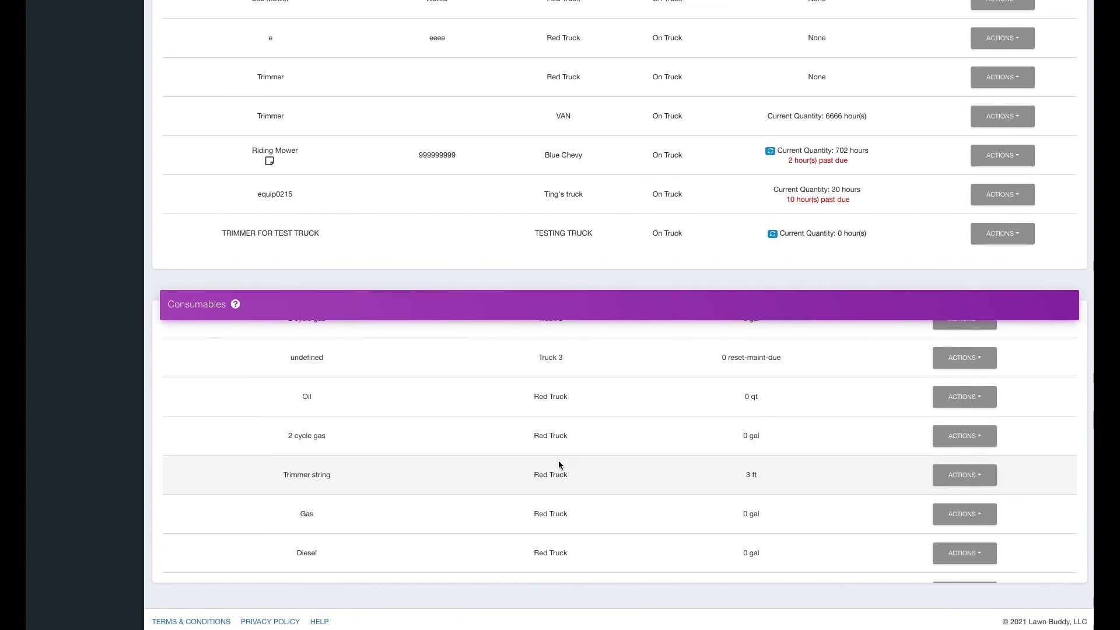
scroll(559, 461, down, 10)
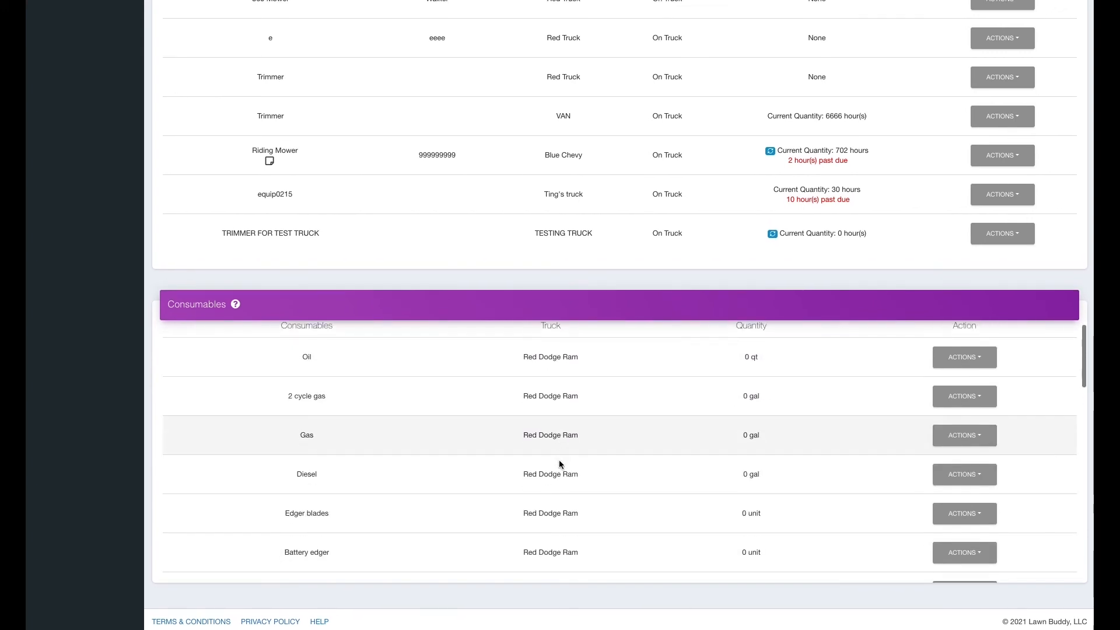
Open the threshold settings for TESTING TRUCK's Oil in the overall Consumables list and leave them without saving.
scroll(559, 461, down, 10)
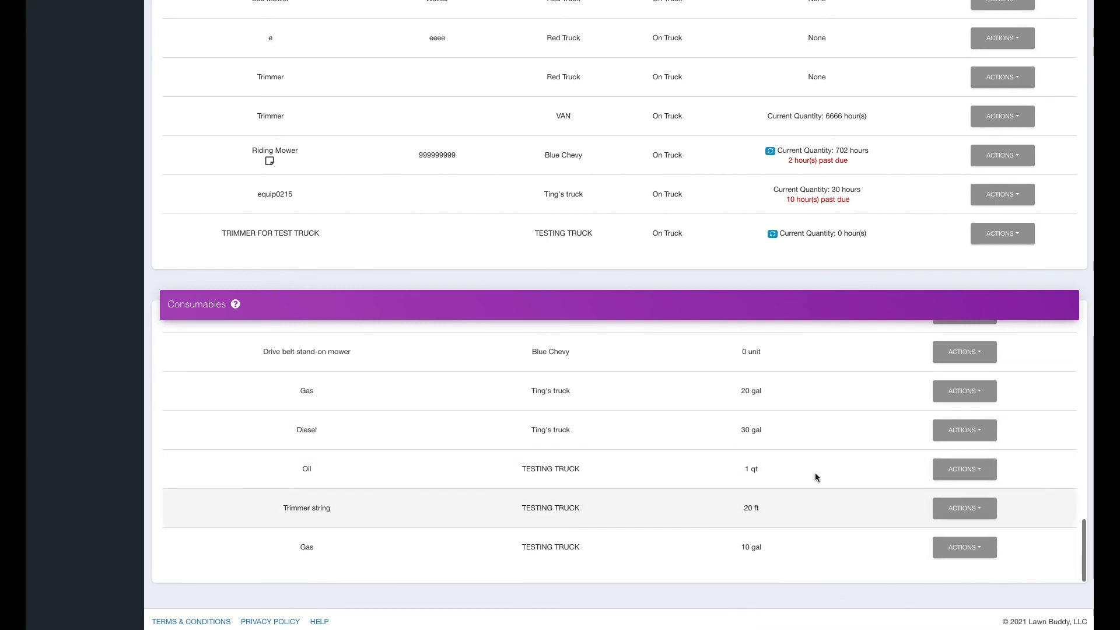
click(971, 474)
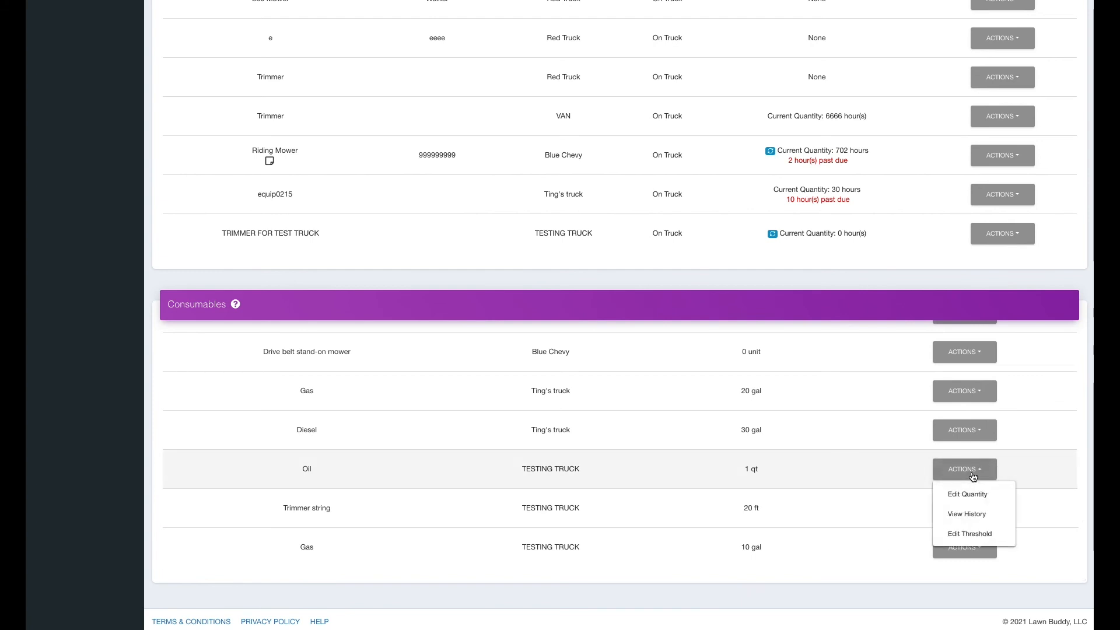
click(976, 534)
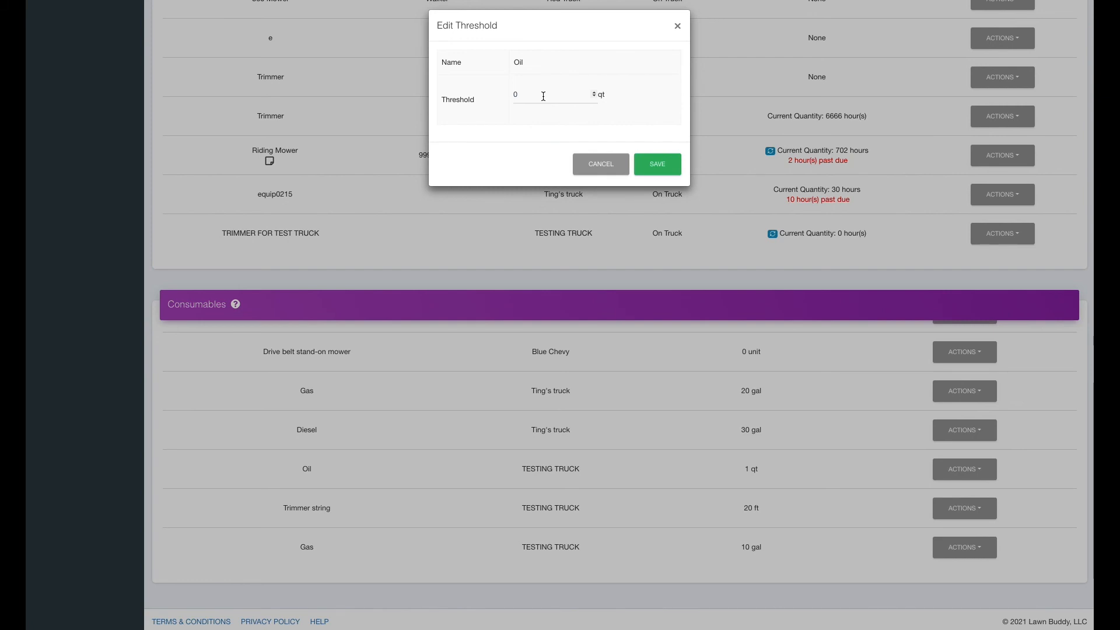
click(586, 167)
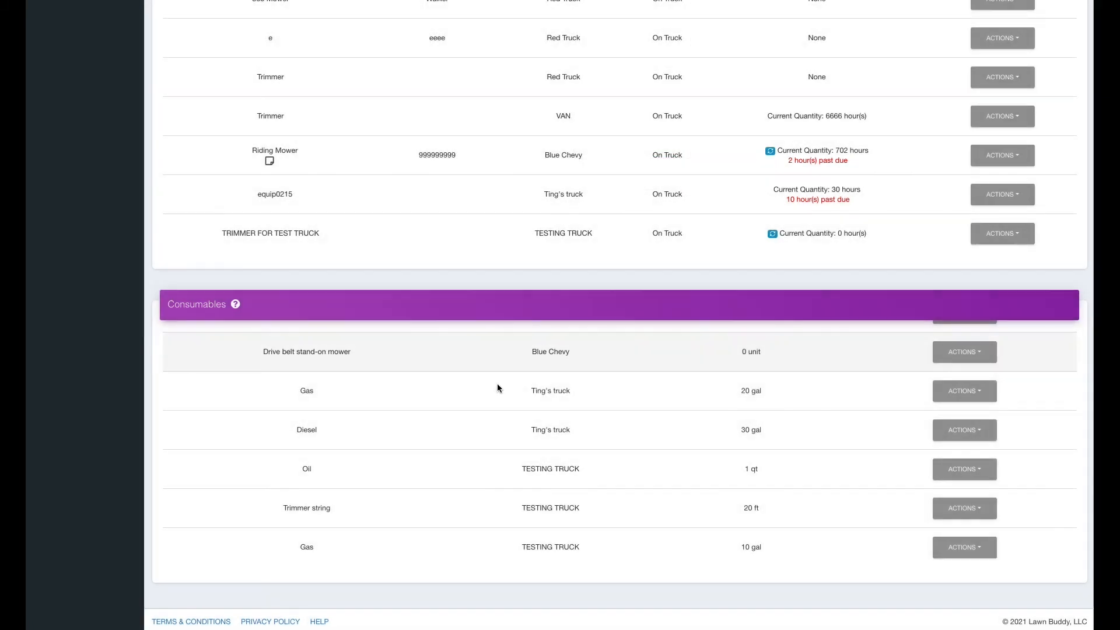
Open the Checklists page to view the existing truck checklists and the active checklists.
scroll(492, 395, up, 6)
scroll(481, 292, up, 14)
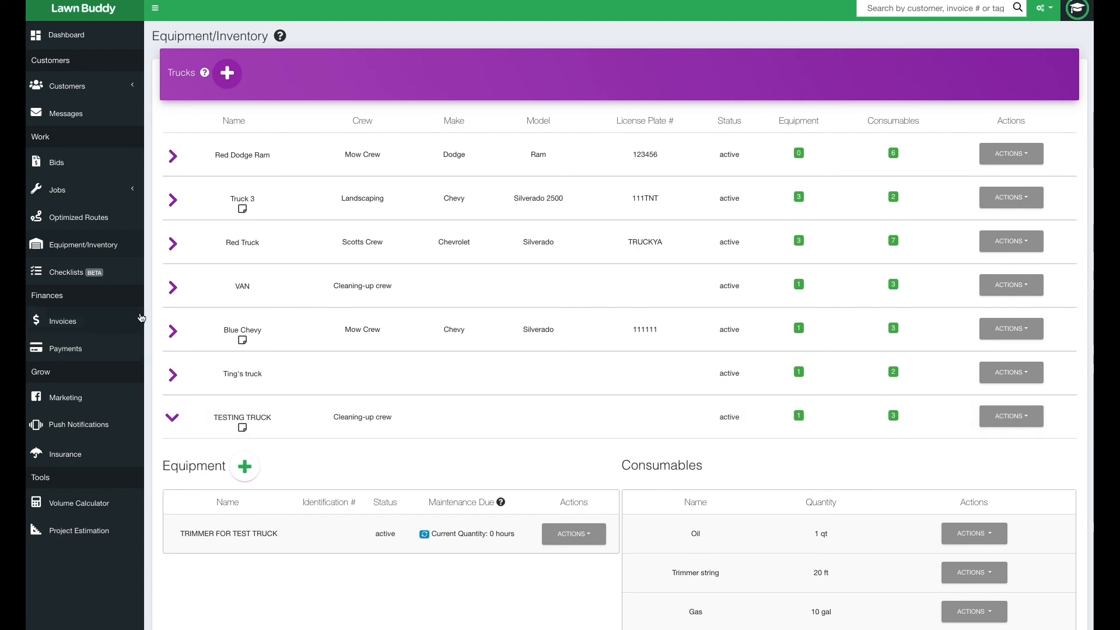
click(75, 276)
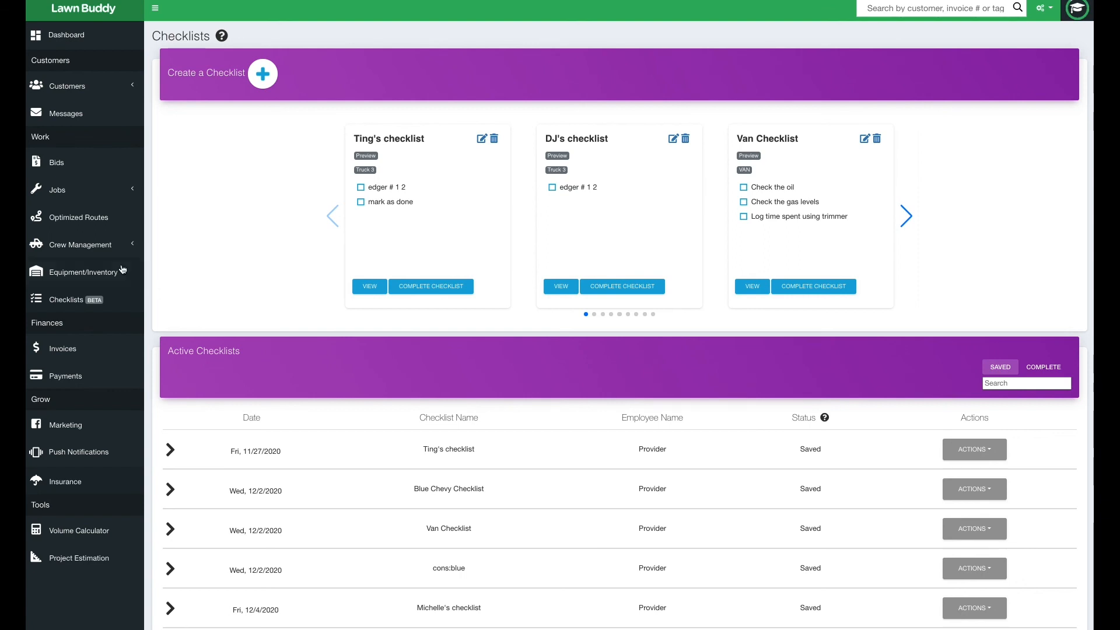
Return to the Equipment/Inventory page and review its Trucks, Equipment and Consumables lists.
click(103, 271)
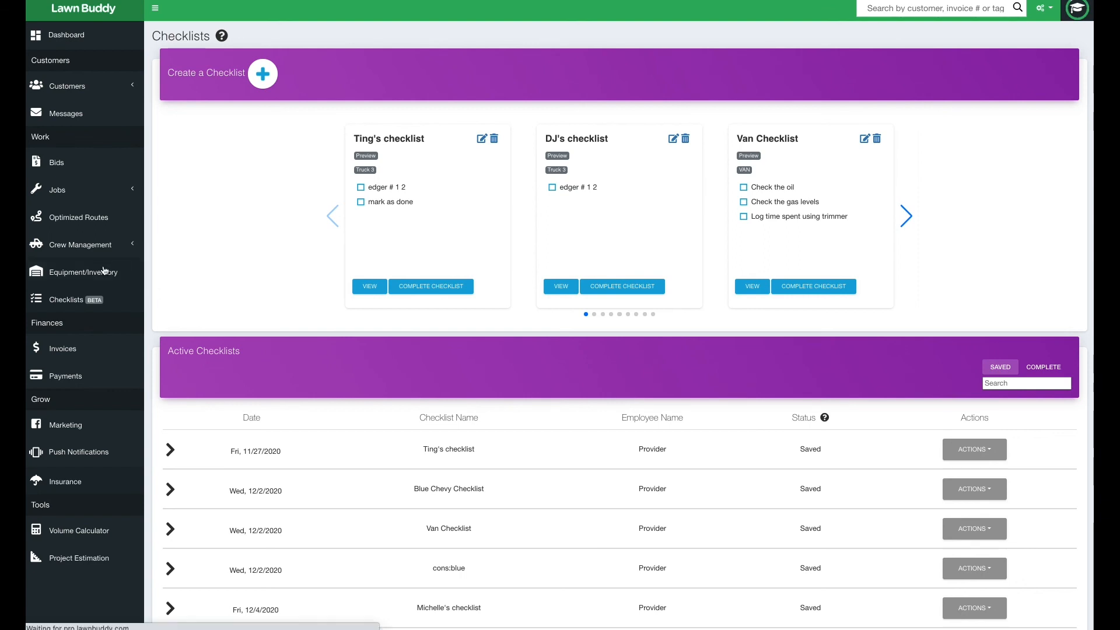
scroll(200, 458, down, 6)
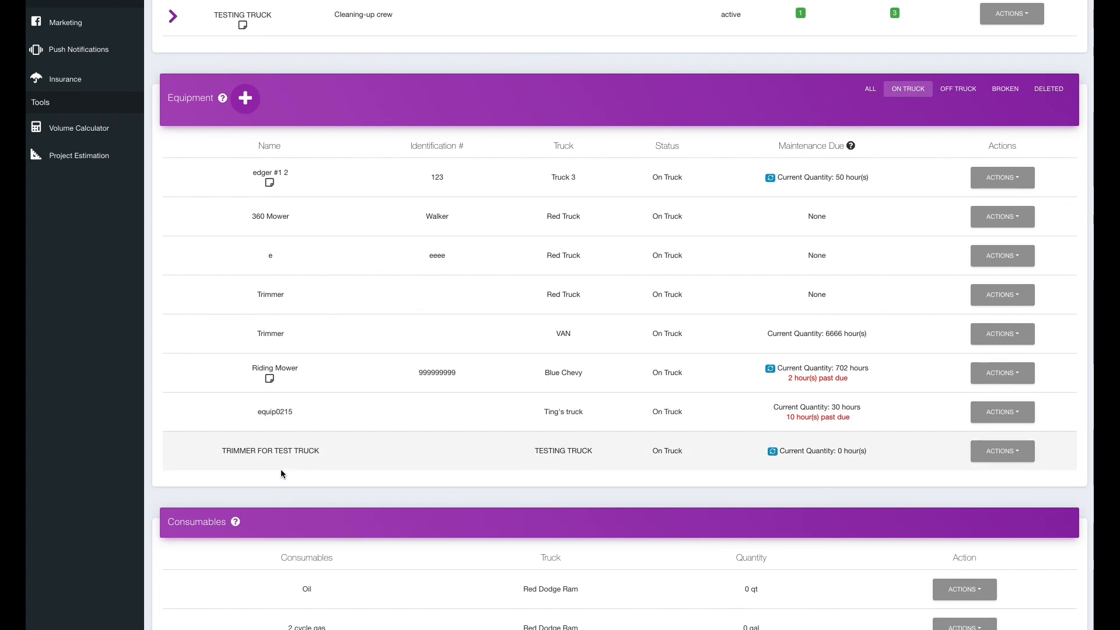
scroll(102, 502, down, 4)
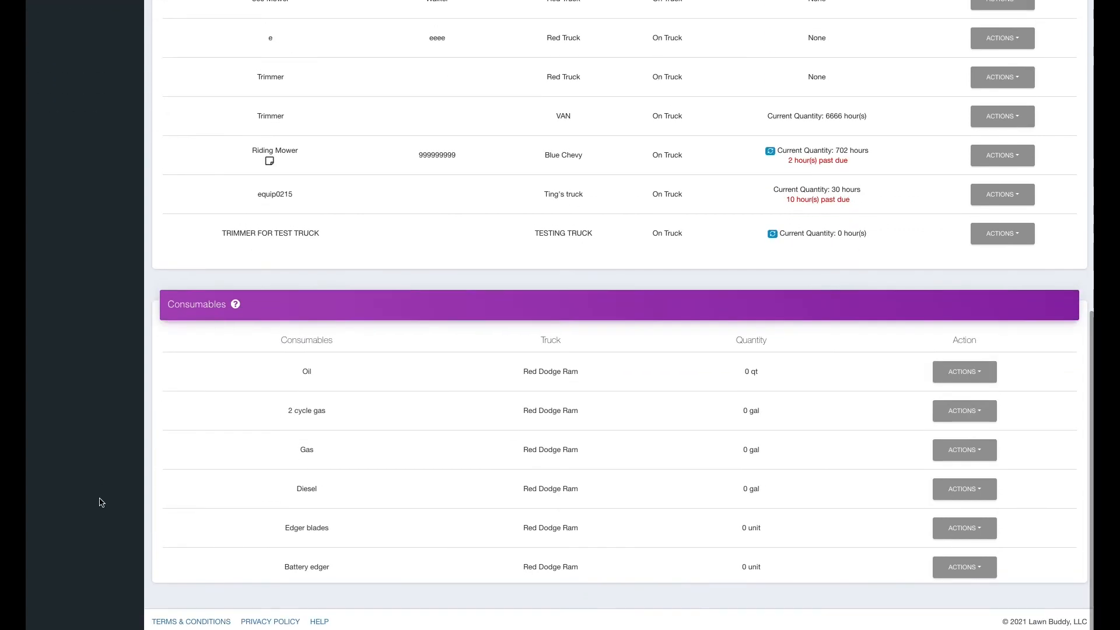
scroll(132, 424, up, 10)
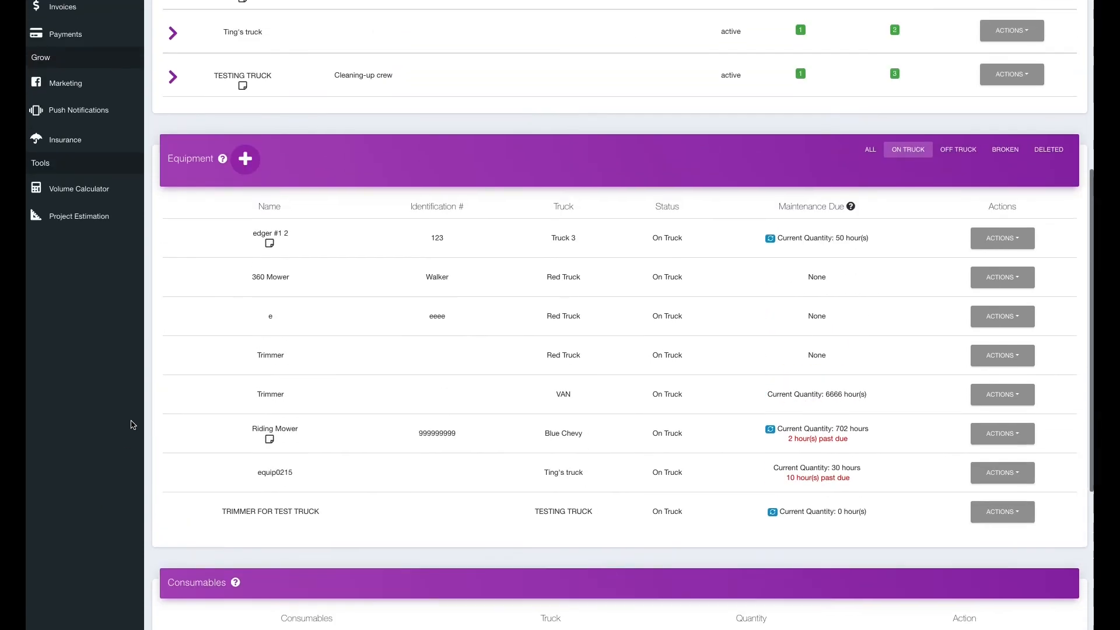
scroll(132, 425, up, 1)
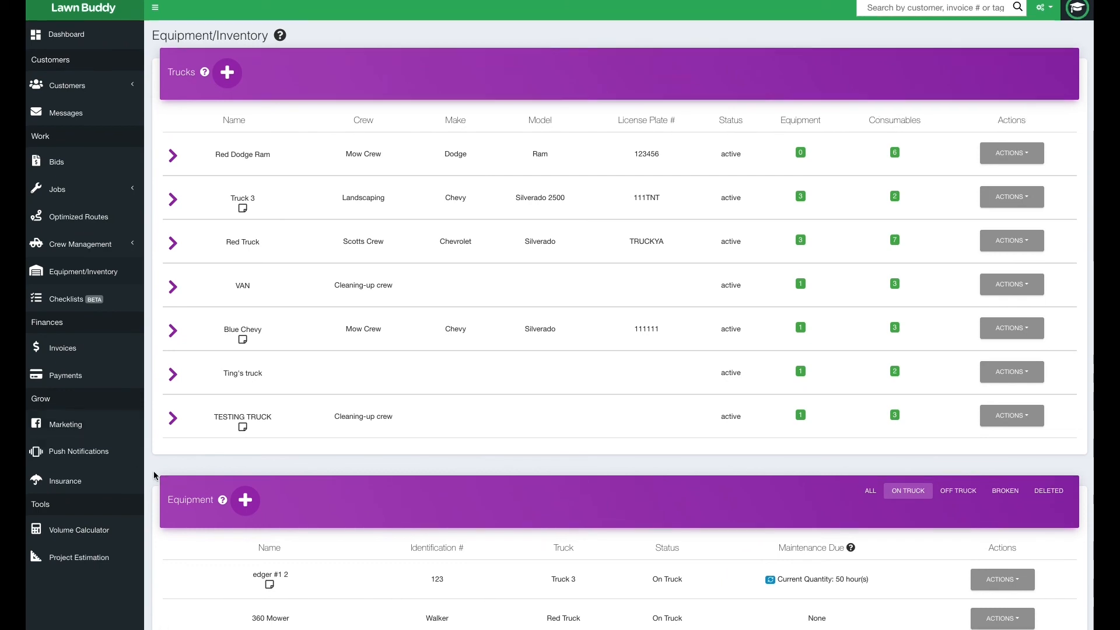
scroll(154, 472, down, 11)
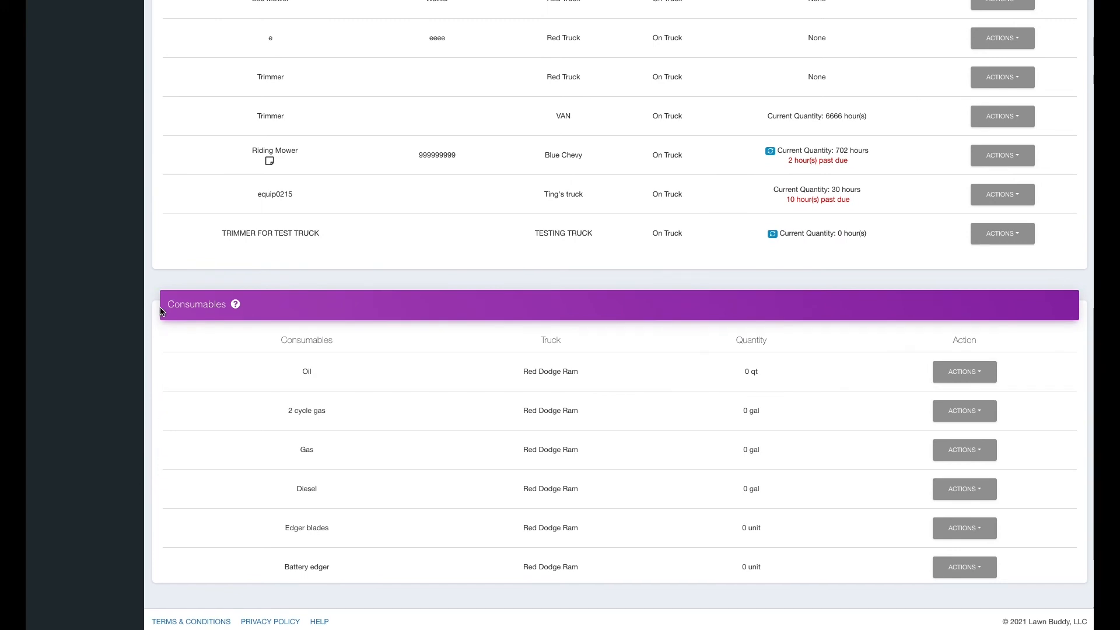
scroll(159, 312, up, 3)
scroll(160, 307, up, 8)
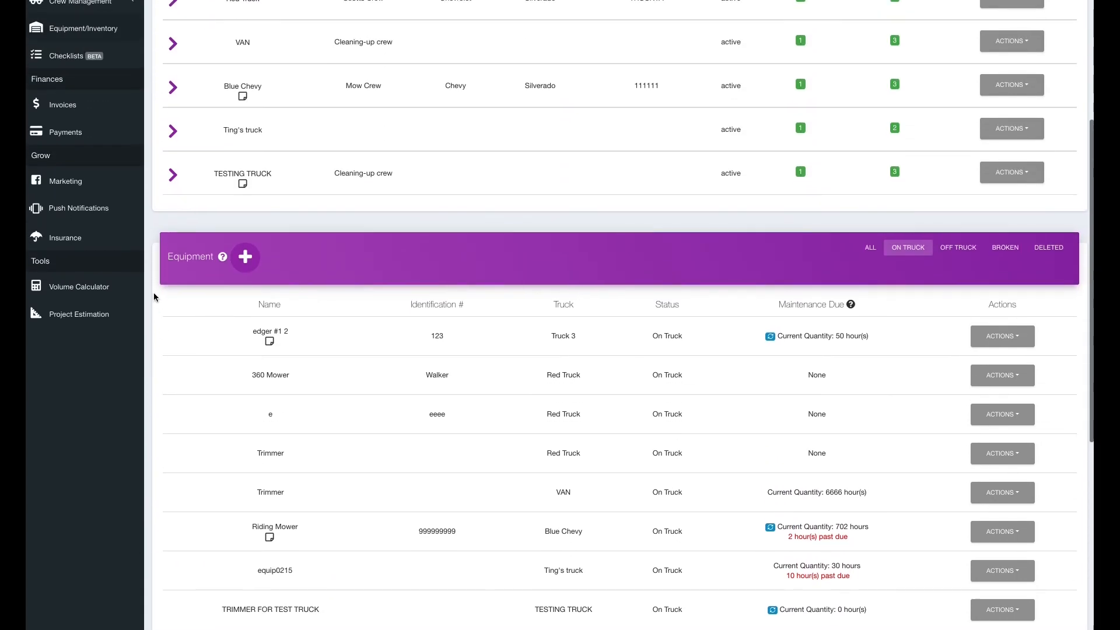